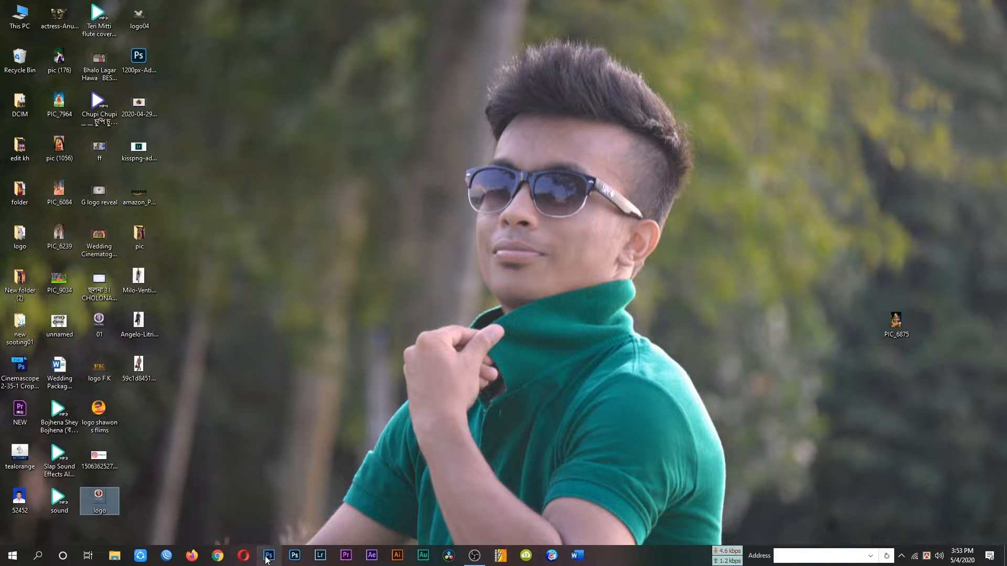
- Open the PIC_6875 photo from the desktop in Photoshop and duplicate its Background layer
left_click(268, 556)
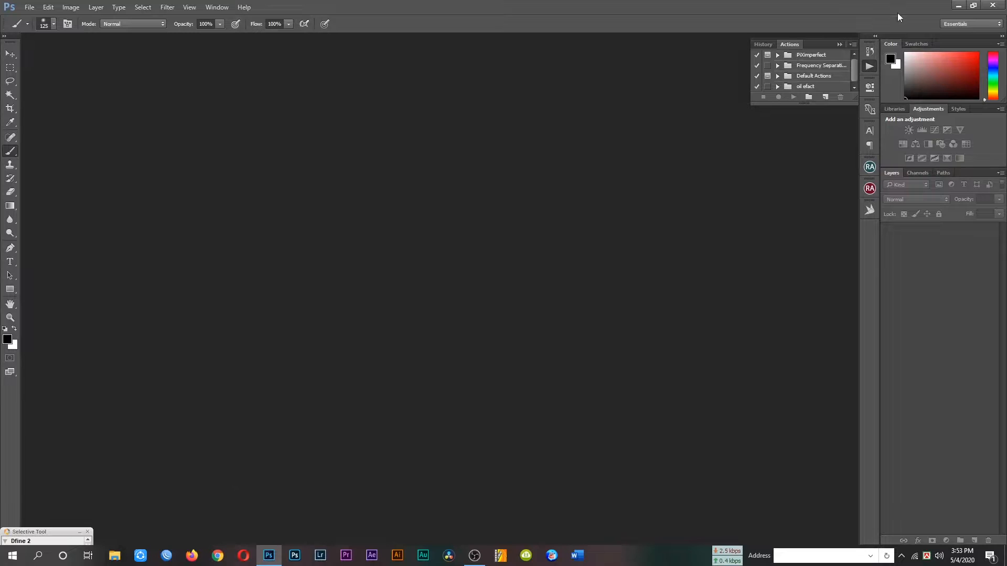
left_click(960, 6)
left_click_drag(896, 321, 405, 376)
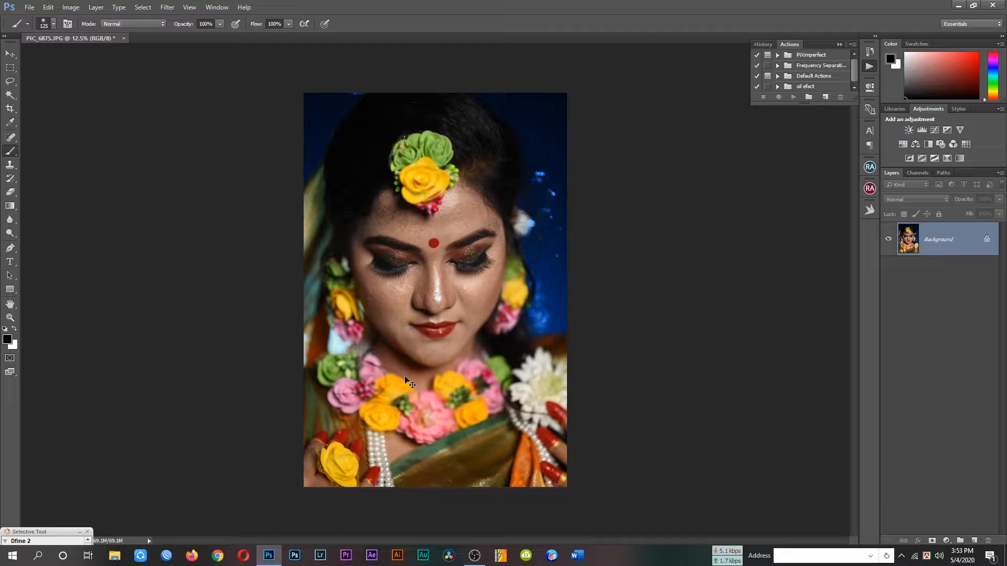
key("ctrl+j")
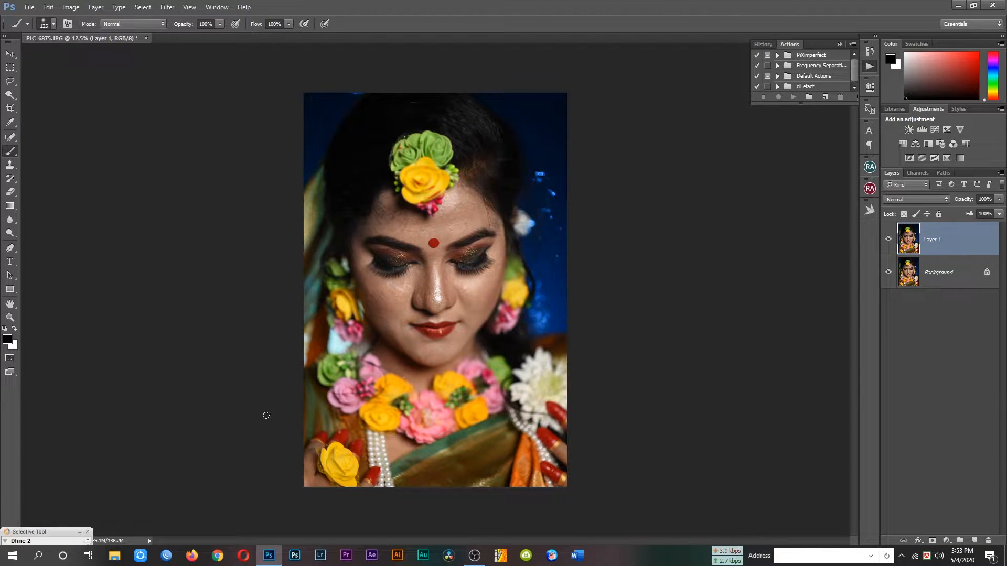
- Remove the bright spot on the lower lip and small blemishes on the face with the Spot Healing Brush in Content-Aware mode
left_click(429, 302, "ctrl")
left_click(429, 302, "ctrl")
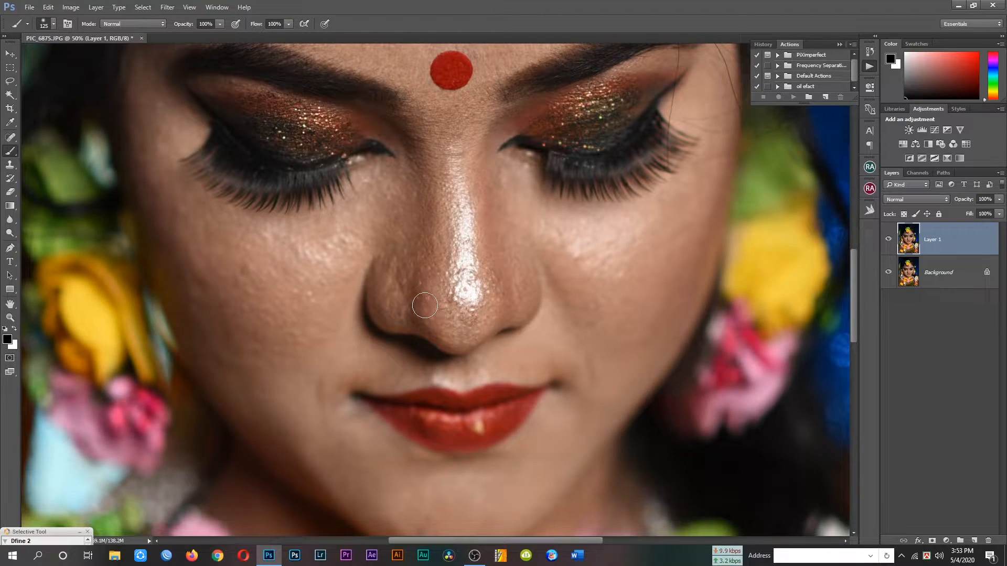
left_click(10, 137)
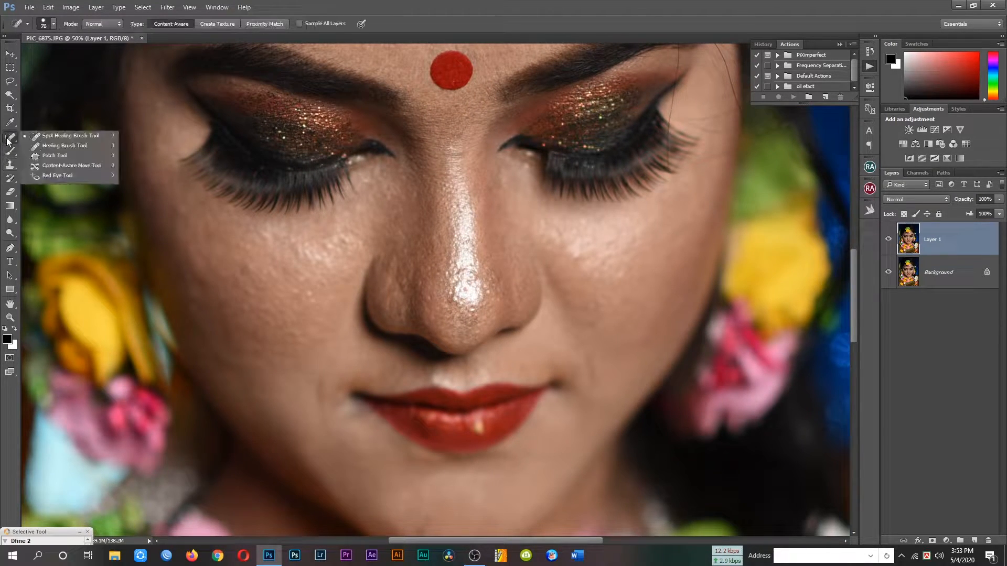
left_click(62, 138)
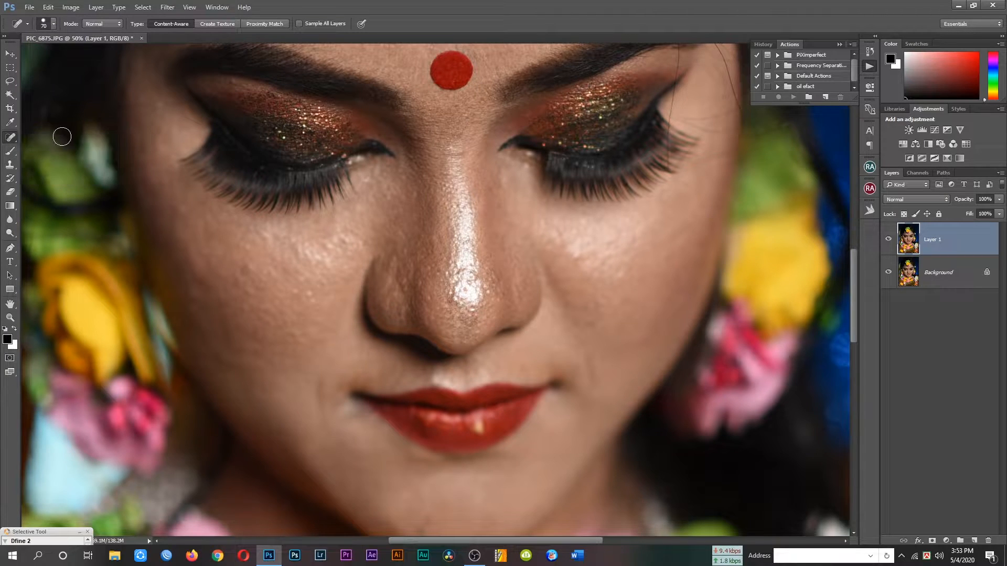
left_click(478, 431)
scroll(694, 479, "up", 3)
left_click(466, 355)
scroll(566, 157, "up", 2)
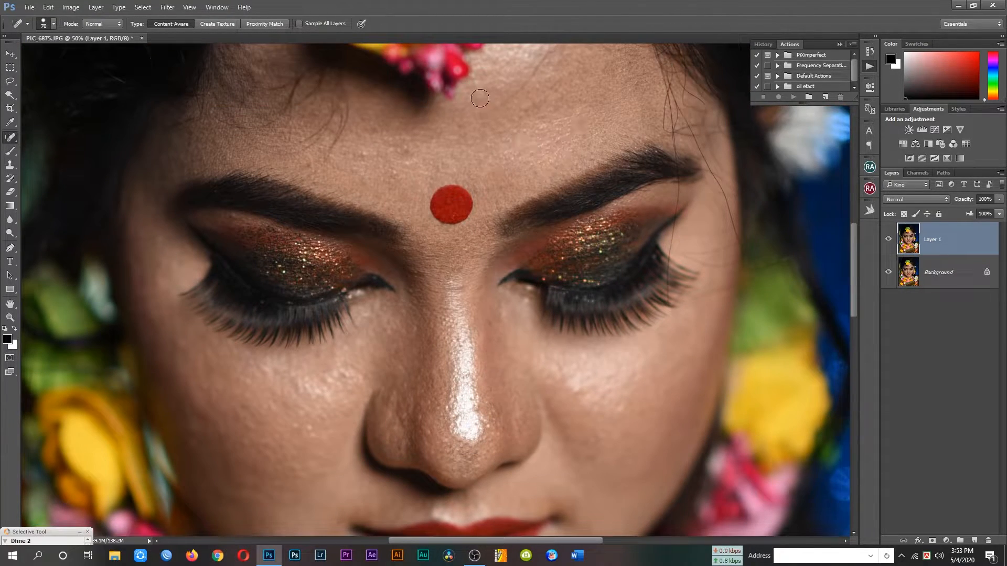
scroll(392, 205, "down", 2)
left_click(399, 305, "alt")
left_click(400, 305, "alt")
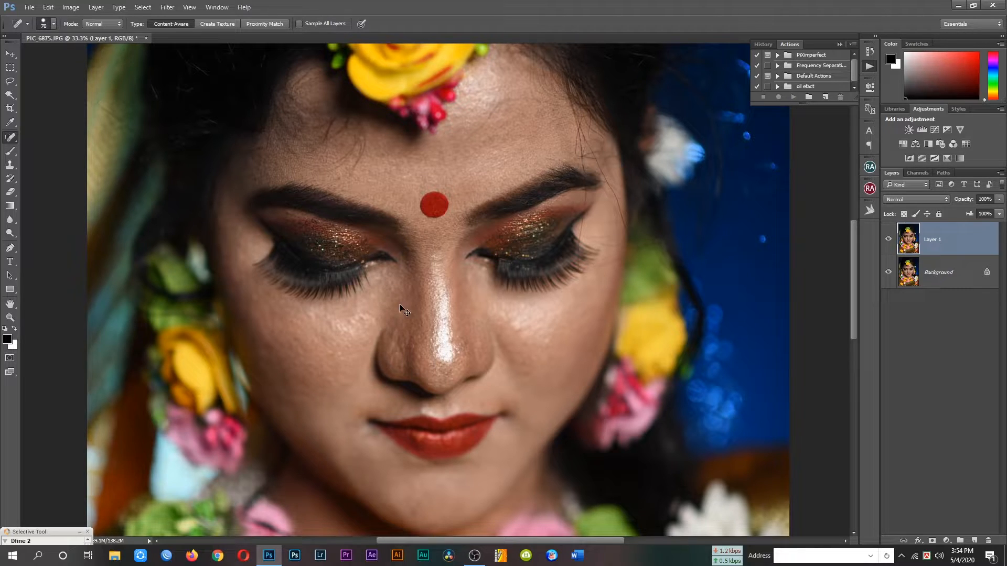
- Merge the healed layer into the Background and run the Frequency Separation action on it
key("ctrl+e")
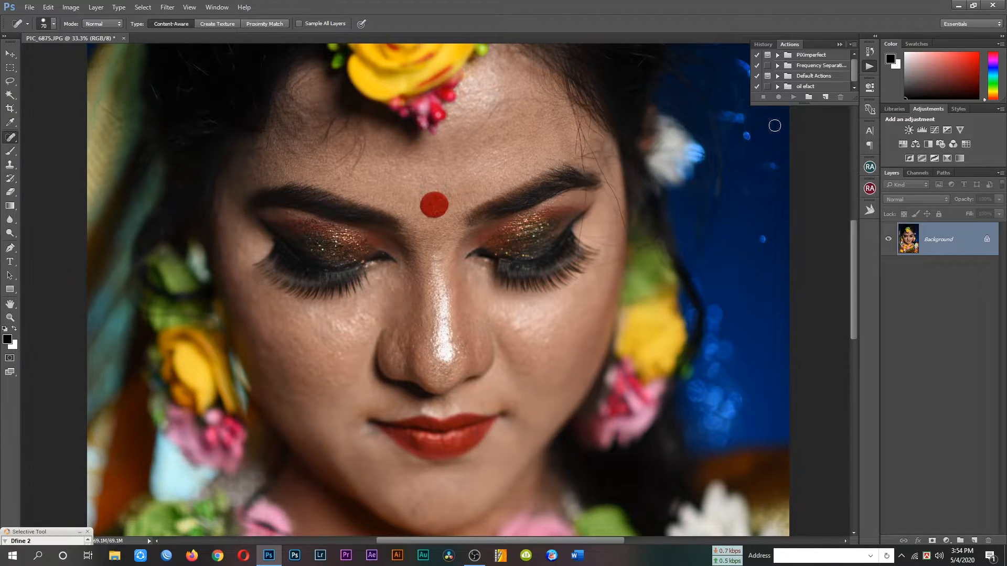
left_click(778, 65)
left_click(804, 77)
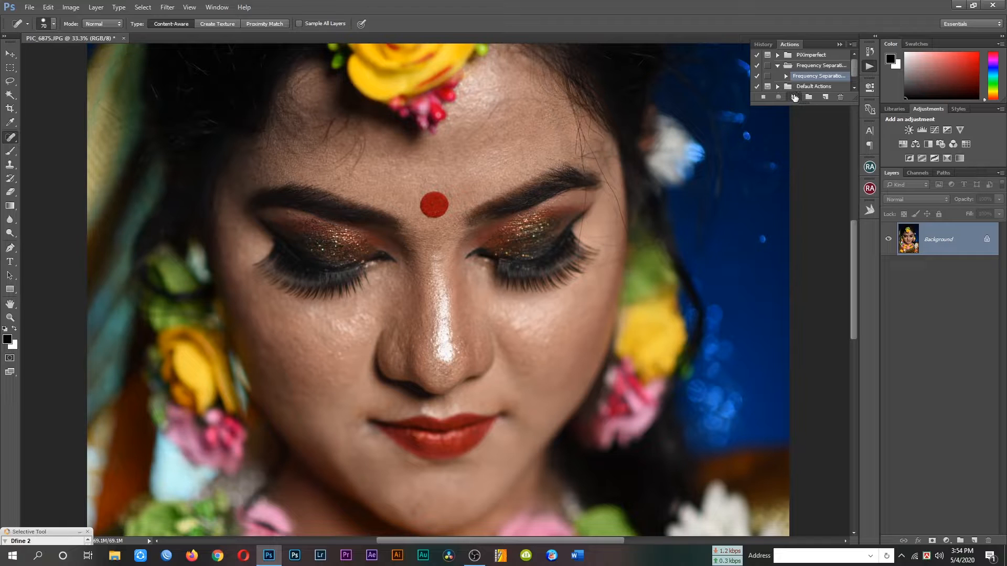
left_click(795, 97)
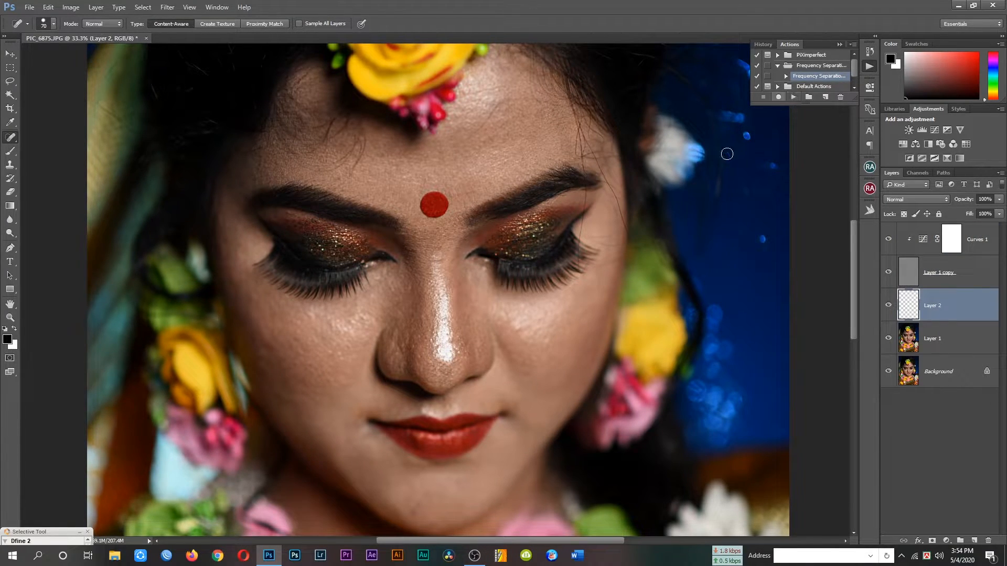
- Hide the Layer 1 copy texture layer and choose the Mixer Brush with Wet set to 22%
scroll(590, 389, "down", 4)
scroll(590, 389, "up", 5)
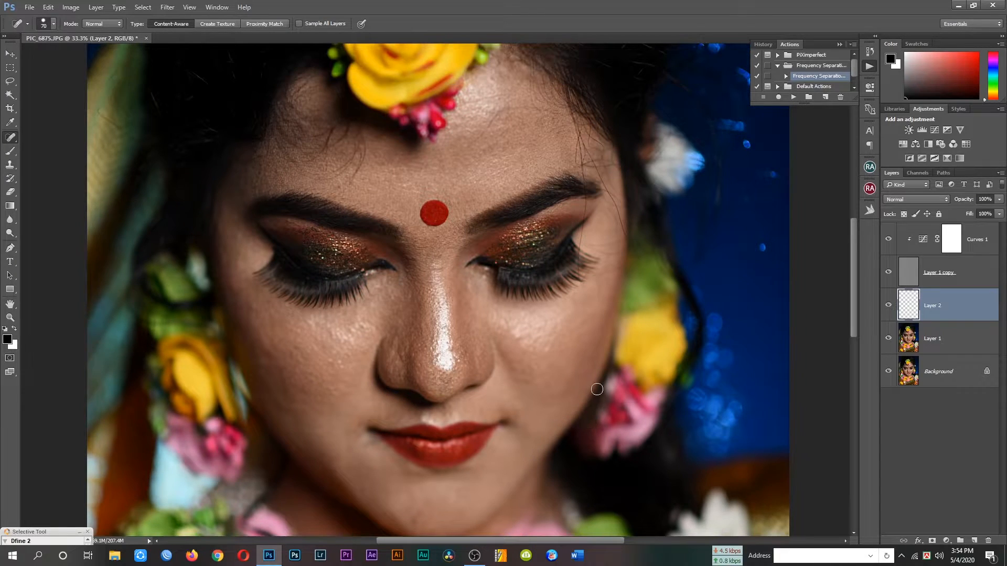
left_click(887, 273)
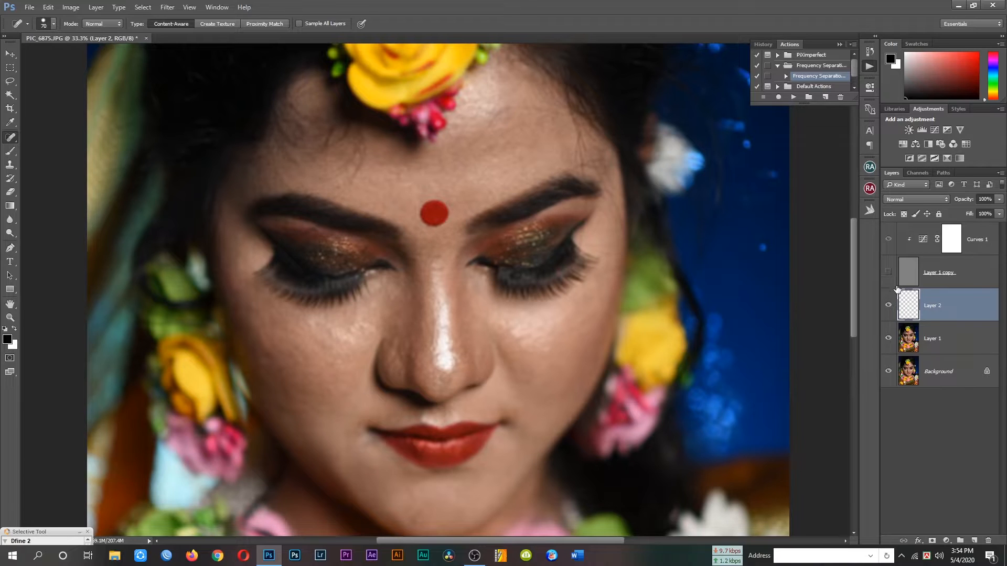
left_click(10, 151)
left_click(54, 181)
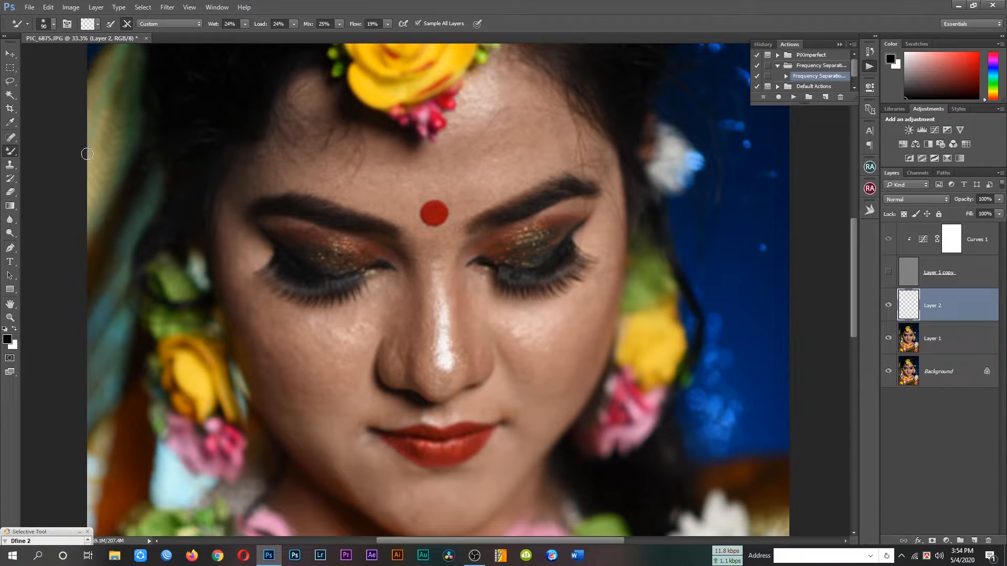
left_click(245, 24)
left_click_drag(244, 36, 244, 36)
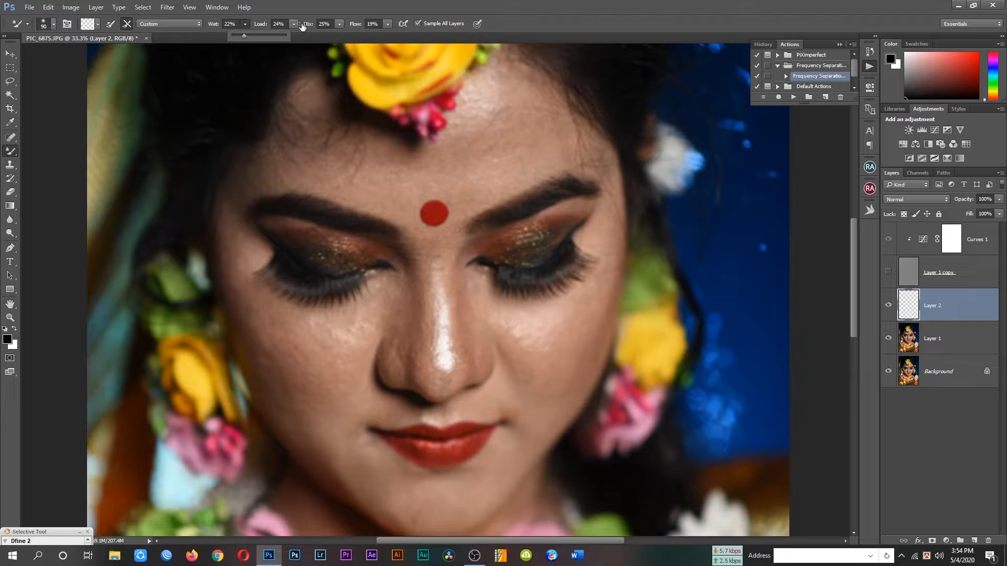
- Enlarge the Mixer Brush to 175 and blend the skin below the eye and along the nose on Layer 2
scroll(399, 332, "down", 4)
scroll(399, 332, "up", 5)
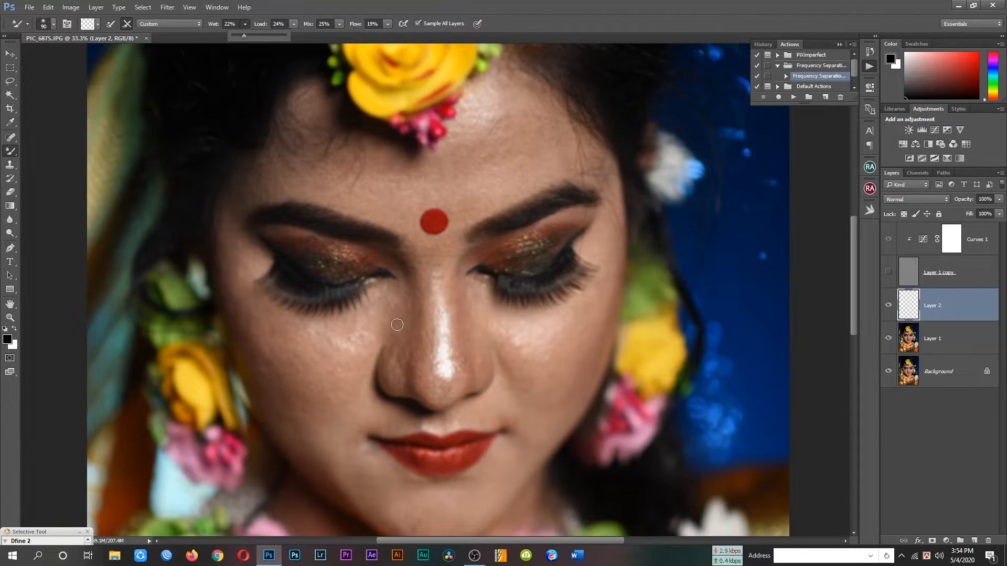
scroll(397, 325, "down", 2)
scroll(397, 329, "up", 3)
scroll(398, 334, "down", 2)
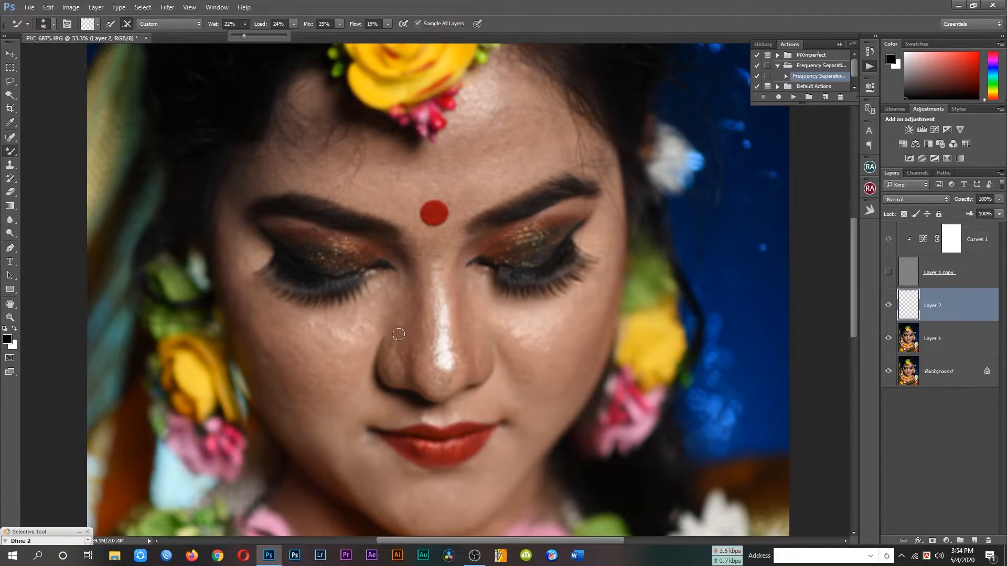
key("bracketright")
key("bracketright")
key("bracketright")
key("bracketright")
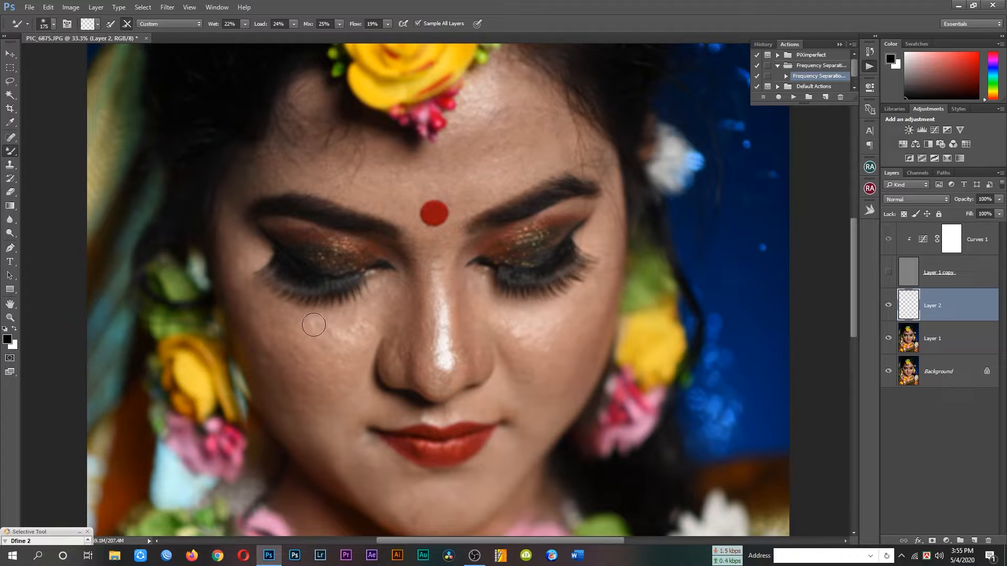
mouse_move(363, 296)
left_mouse_down()
mouse_move(411, 281)
mouse_move(411, 366)
mouse_move(437, 308)
left_mouse_up()
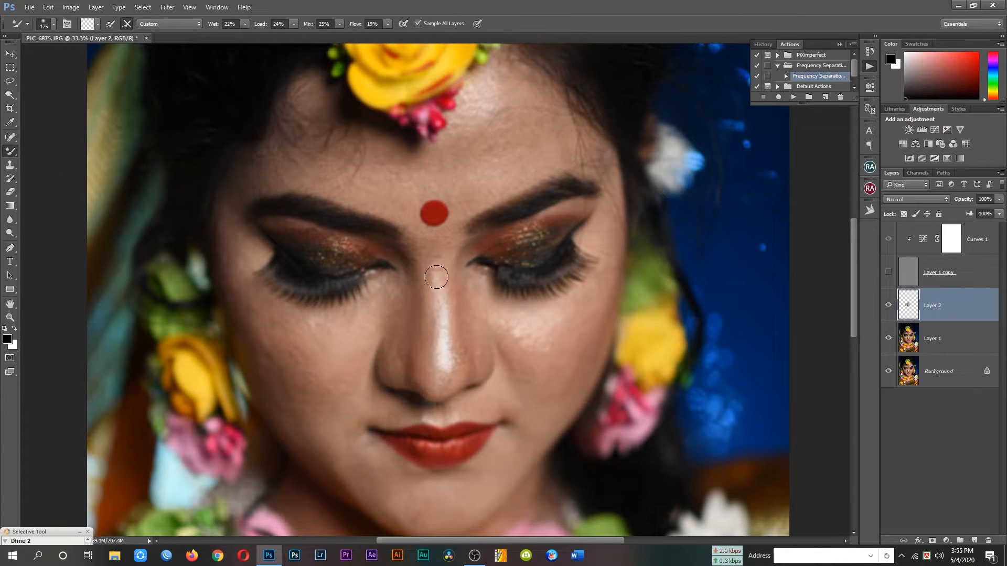
- Smooth the skin on the cheeks, nose, chin and around the mouth with Mixer Brush strokes at size 175
scroll(360, 420, "up", 2)
key("bracketright")
key("bracketright")
key("bracketleft")
key("bracketleft")
mouse_move(394, 185)
left_mouse_down()
mouse_move(550, 124)
mouse_move(499, 376)
left_mouse_up()
left_click_drag(685, 498, 563, 341)
left_click_drag(466, 83, 377, 173)
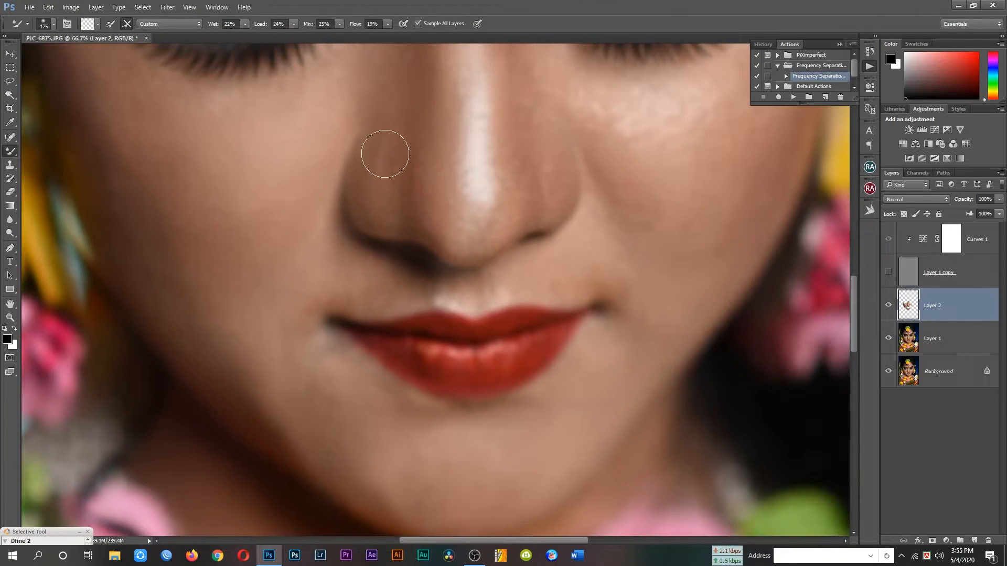
left_click_drag(600, 78, 553, 166)
left_click_drag(479, 124, 478, 276)
left_click_drag(432, 308, 431, 454)
left_click_drag(554, 85, 519, 156)
left_click_drag(664, 193, 320, 322)
- Reduce the Mixer Brush to 125 and blend the remaining uneven skin on the forehead, nose, cheeks and jaw
key("bracketleft")
key("bracketleft")
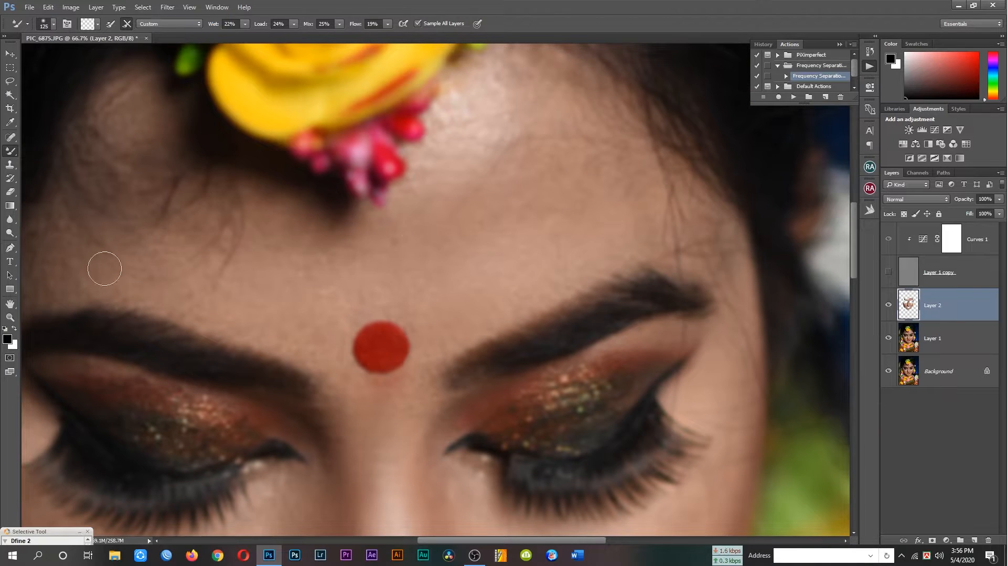
left_click_drag(436, 344, 643, 177)
left_click_drag(245, 357, 212, 213)
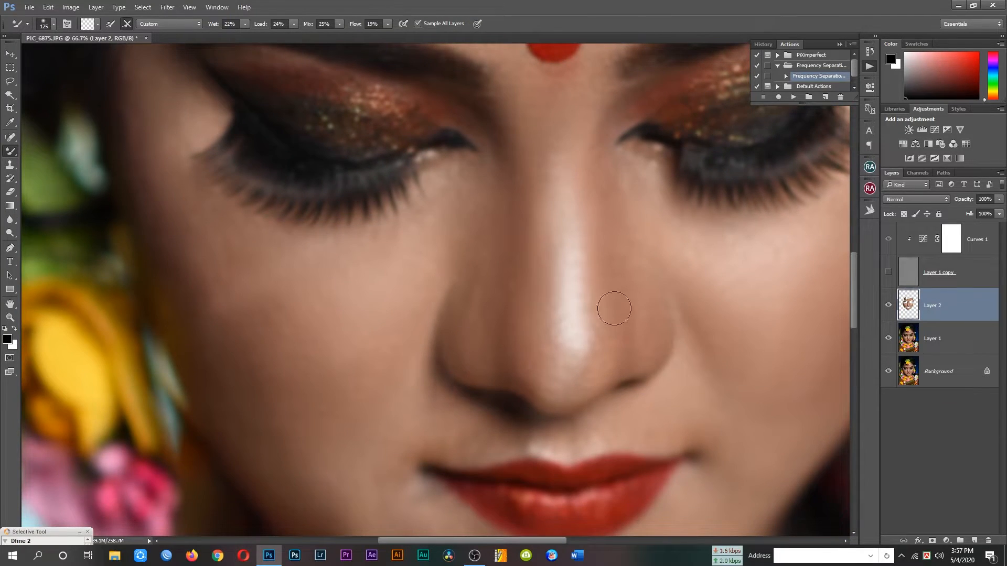
left_click_drag(636, 316, 504, 334)
left_click_drag(722, 390, 671, 303)
left_click_drag(286, 527, 483, 301)
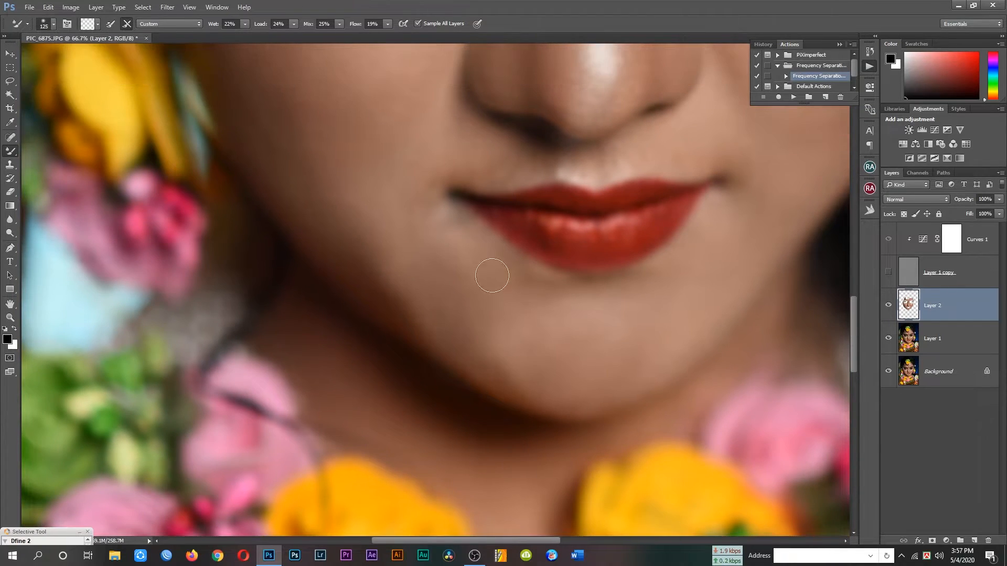
- Show the Layer 1 copy texture layer again and stamp all visible layers into a new layer above Curves 1
scroll(714, 294, "down", 2)
left_click(886, 272)
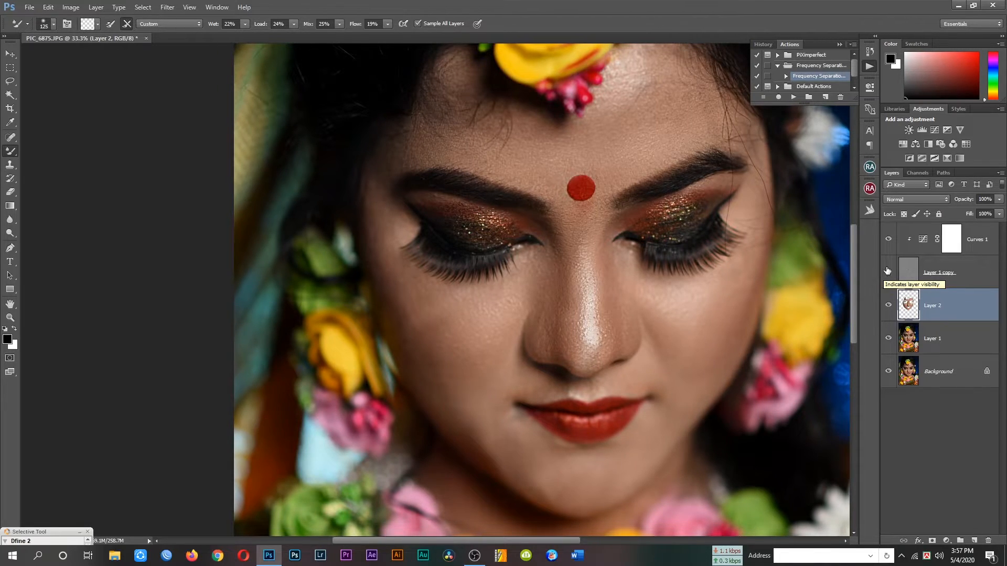
left_click(984, 233)
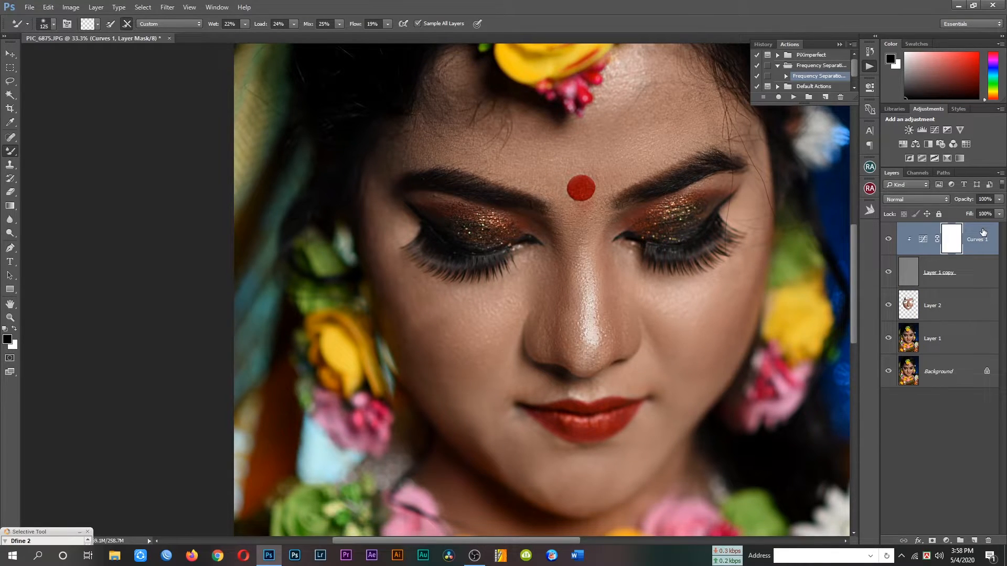
key("ctrl+shift+alt+e")
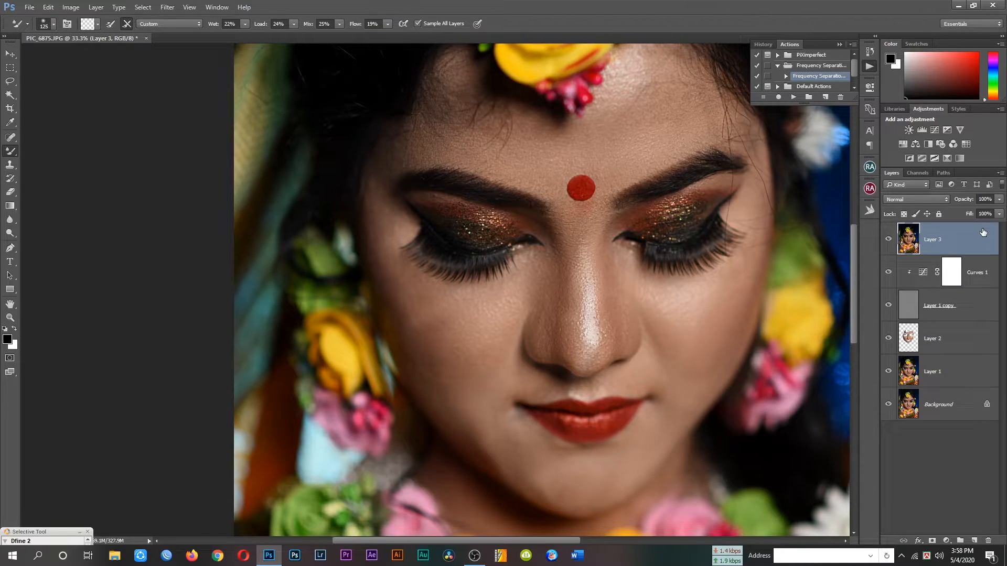
- Brighten the midtones slightly with a new Curves adjustment layer, and stamp all visible layers into a new top layer
left_click(604, 363, "alt")
left_click(604, 362, "alt")
left_click(603, 363, "ctrl")
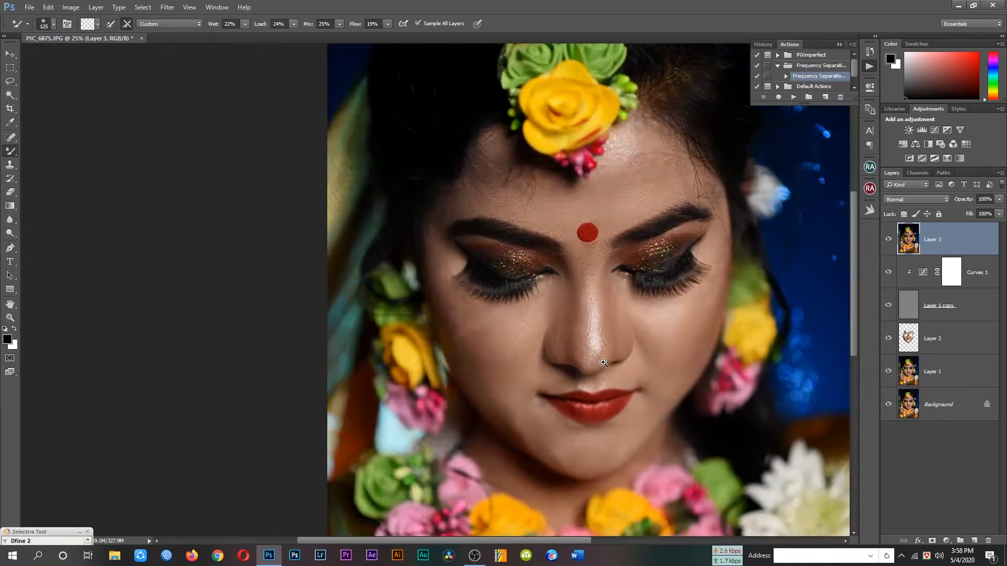
left_click(935, 130)
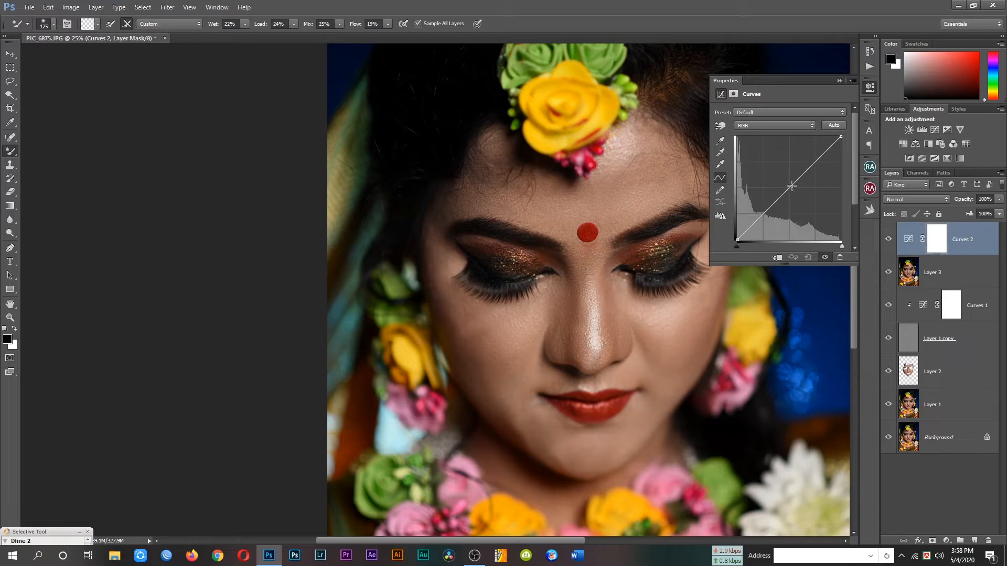
left_click_drag(790, 186, 788, 183)
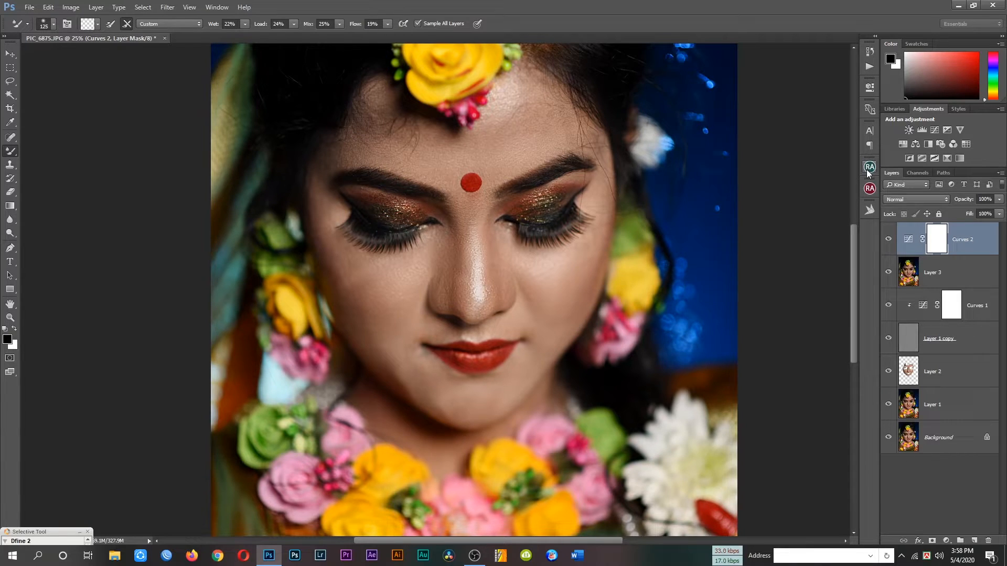
key("ctrl+shift+alt+e")
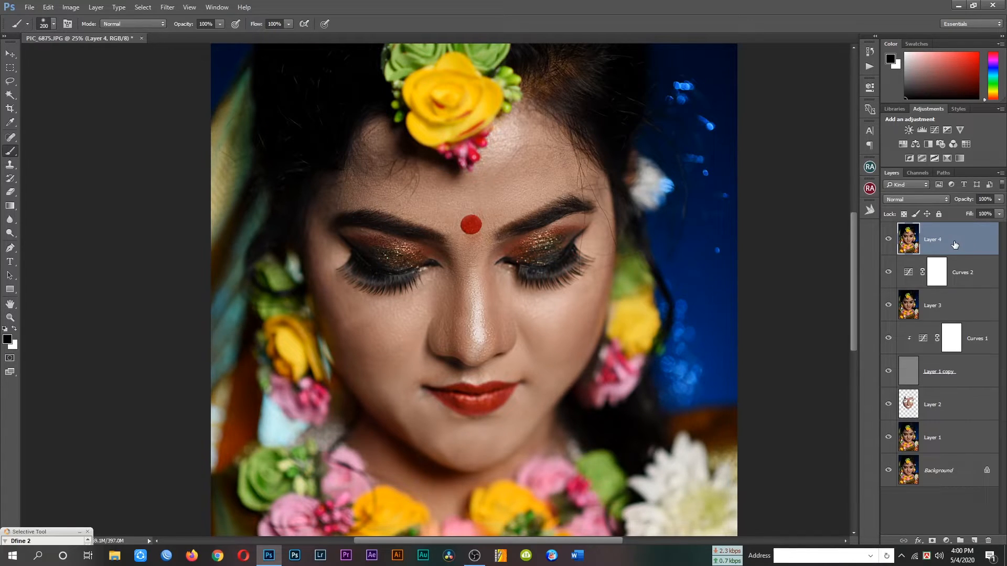
- Add another Curves adjustment layer with clearly raised midtones and invert its mask to black
left_click(935, 132)
left_click_drag(786, 189, 780, 183)
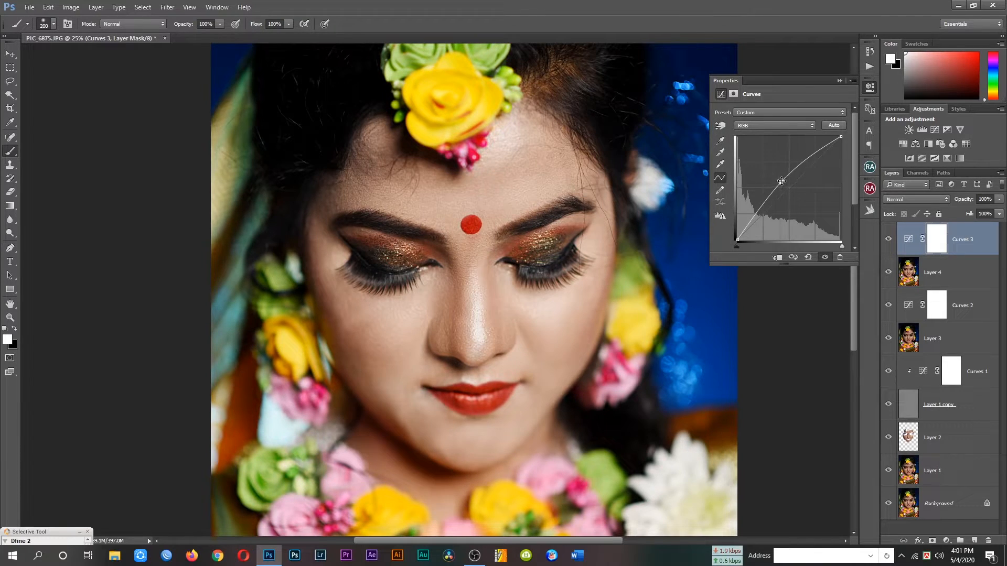
left_click(839, 79)
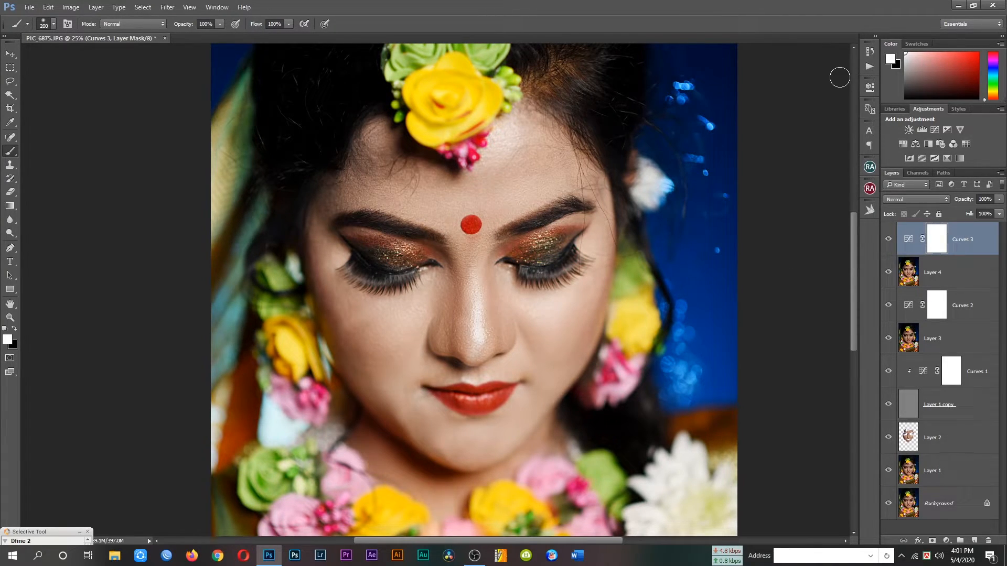
key("ctrl+i")
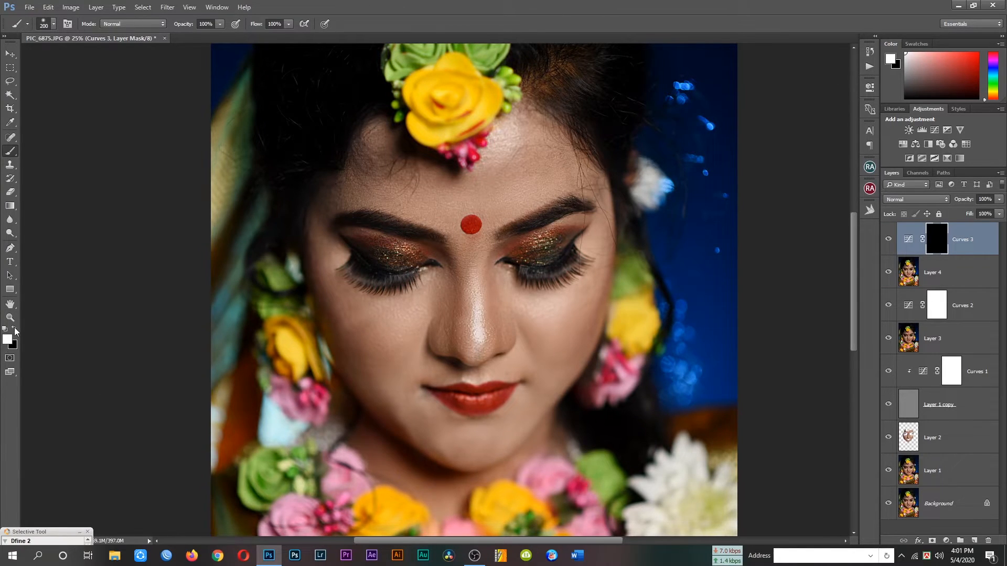
- Paint white with the size 200 Brush on the Curves 3 mask over the nose bridge, chin and both cheeks below the eyes
right_click(8, 151)
left_click(46, 151)
left_click_drag(471, 265, 470, 338)
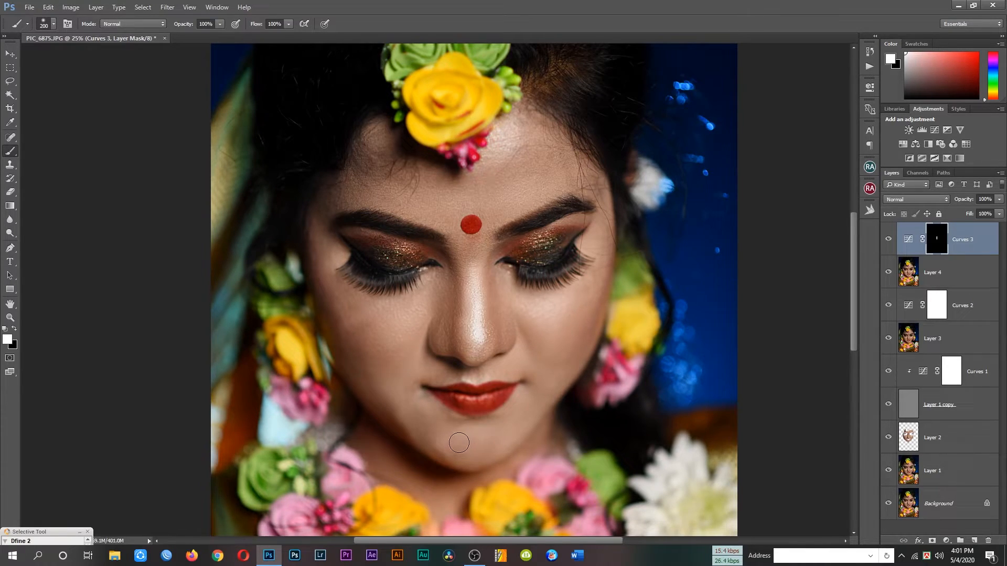
mouse_move(459, 433)
left_mouse_down()
mouse_move(461, 443)
mouse_move(492, 437)
left_mouse_up()
mouse_move(422, 301)
left_mouse_down()
mouse_move(387, 324)
mouse_move(358, 323)
left_mouse_up()
left_click_drag(525, 301, 575, 310)
left_click_drag(409, 320, 367, 332)
left_click_drag(517, 311, 570, 316)
left_click_drag(423, 299, 360, 317)
left_click_drag(524, 299, 575, 300)
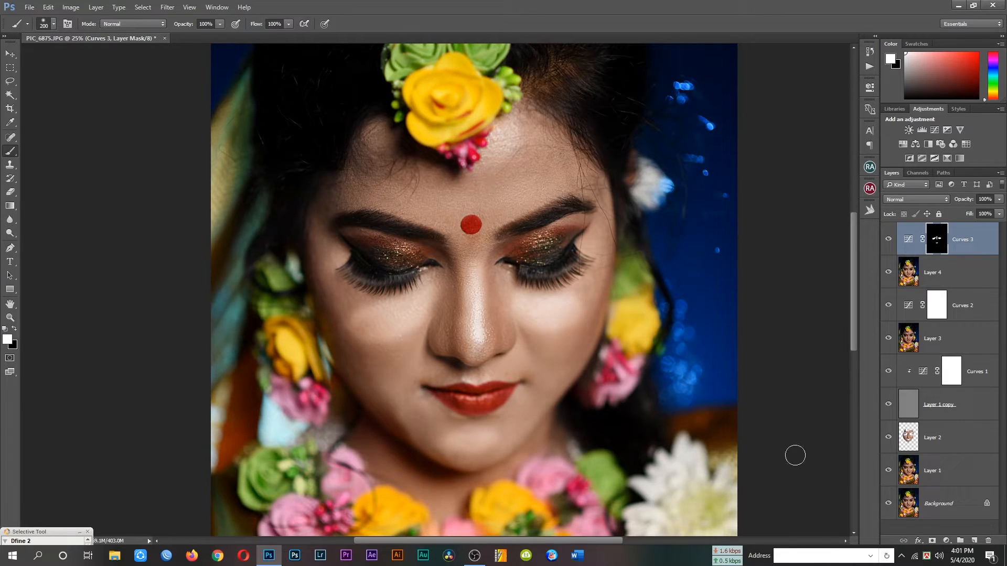
- Add a new Curves adjustment layer above Curves 3 with lowered midtones, and invert its mask to black
left_click(935, 129)
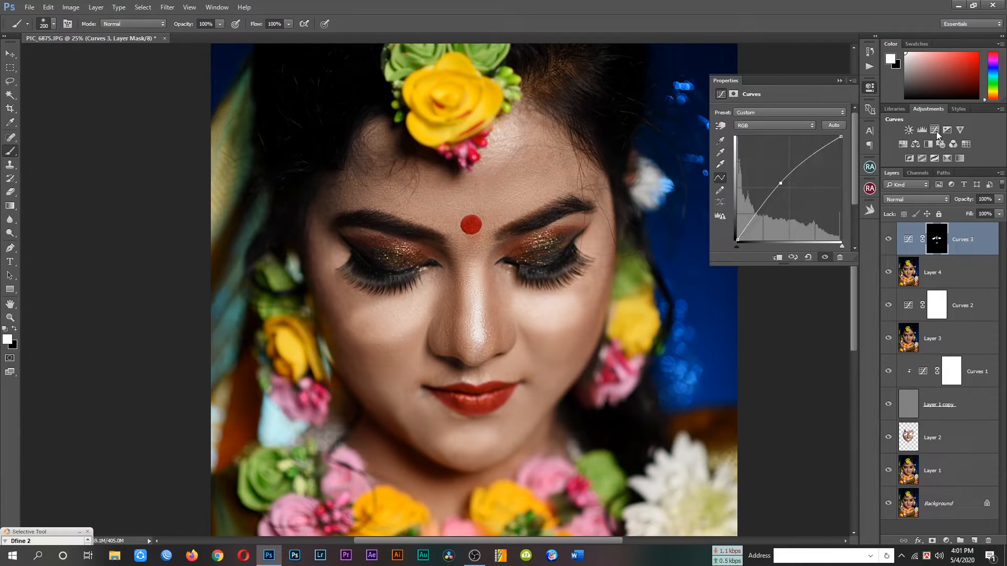
left_click_drag(793, 184, 795, 193)
left_click_drag(795, 194, 800, 197)
left_click(839, 81)
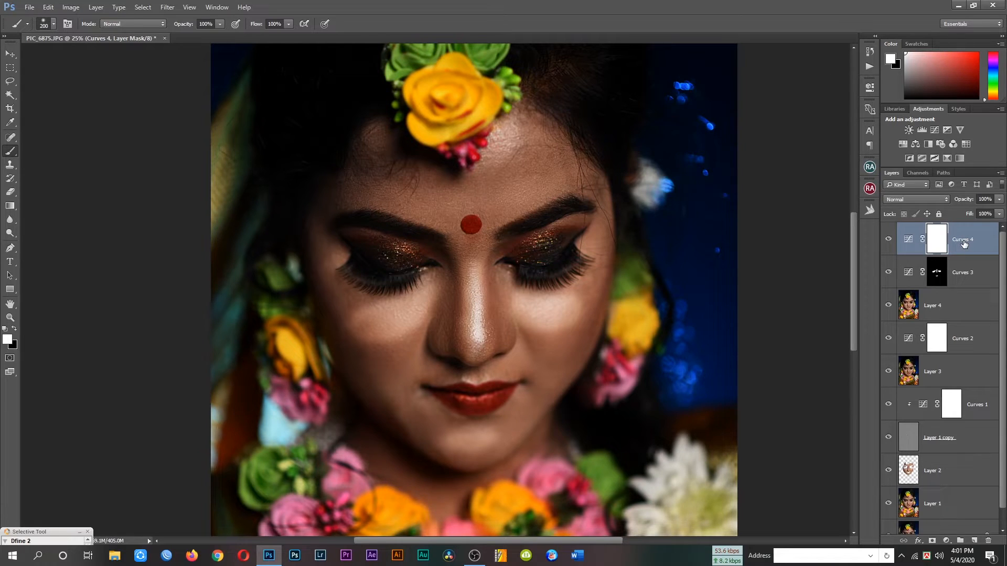
key("ctrl+i")
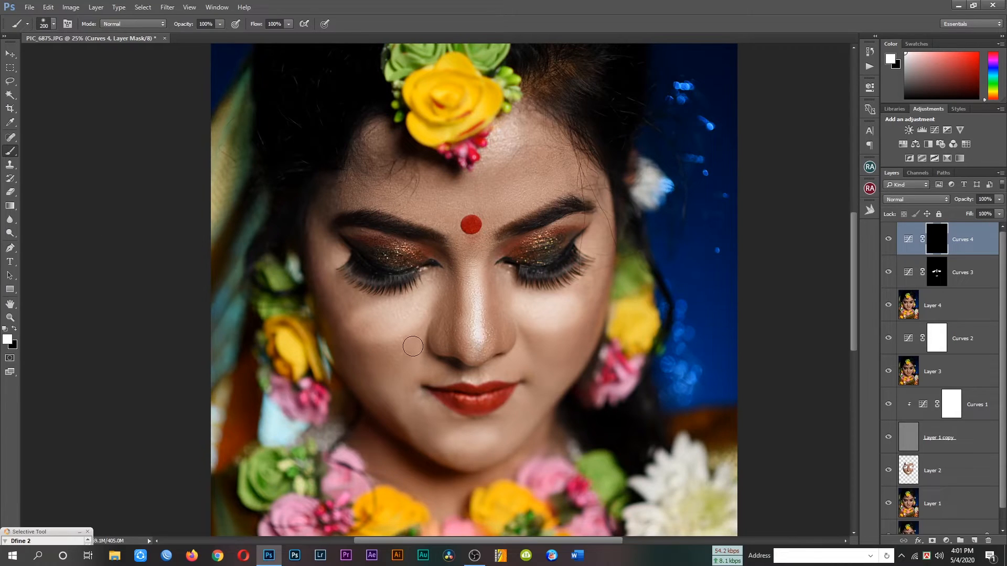
- Paint white with the size 300 Brush on the Curves 4 mask below the cheekbones, along the nose sides and around the lower jaw
key("bracketright")
key("bracketright")
left_click_drag(411, 341, 356, 363)
left_click_drag(447, 275, 452, 342)
mouse_move(505, 277)
left_mouse_down()
mouse_move(500, 335)
mouse_move(540, 359)
mouse_move(542, 347)
mouse_move(582, 330)
mouse_move(556, 419)
mouse_move(556, 387)
mouse_move(571, 384)
mouse_move(532, 420)
left_mouse_up()
mouse_move(400, 430)
left_mouse_down()
mouse_move(387, 418)
mouse_move(446, 445)
left_mouse_up()
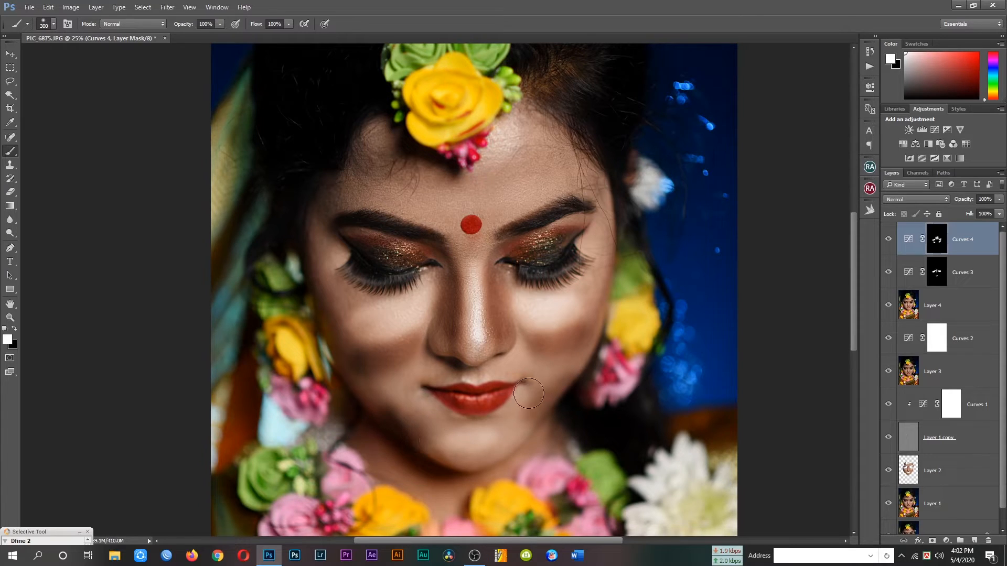
left_click_drag(552, 388, 520, 422)
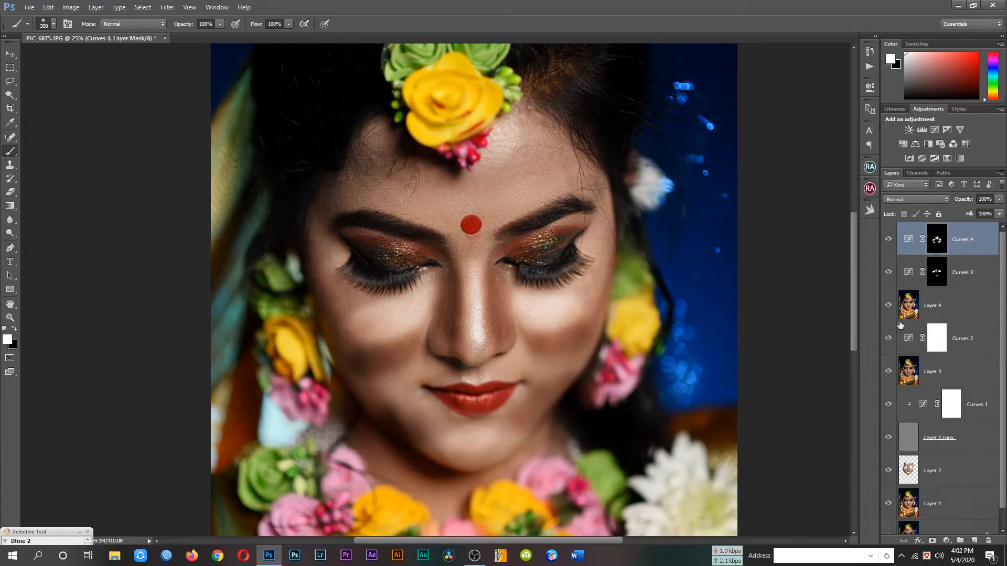
- Feather the Curves 4 layer mask by about 137 px to soften the contour shading
double_click(908, 240)
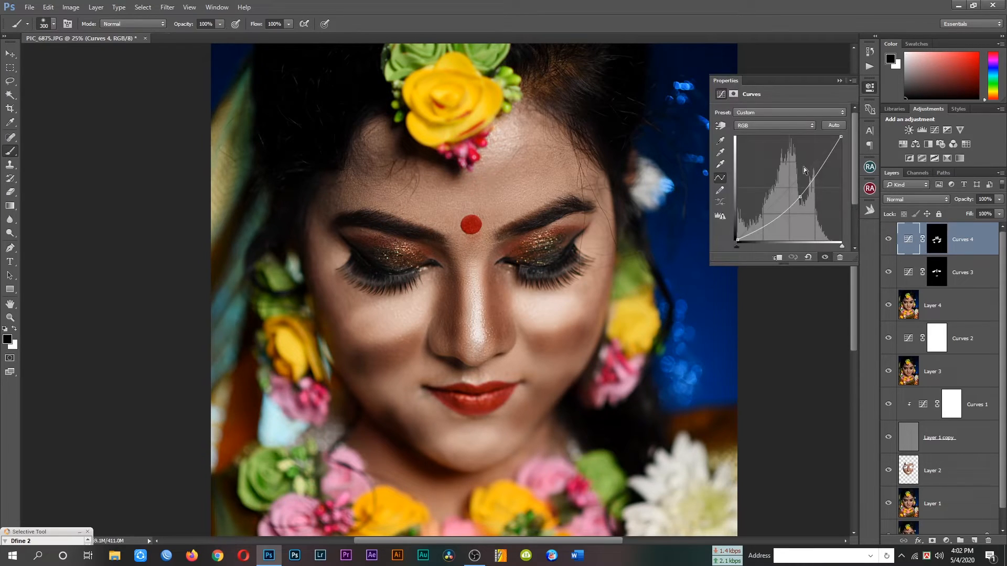
left_click(735, 93)
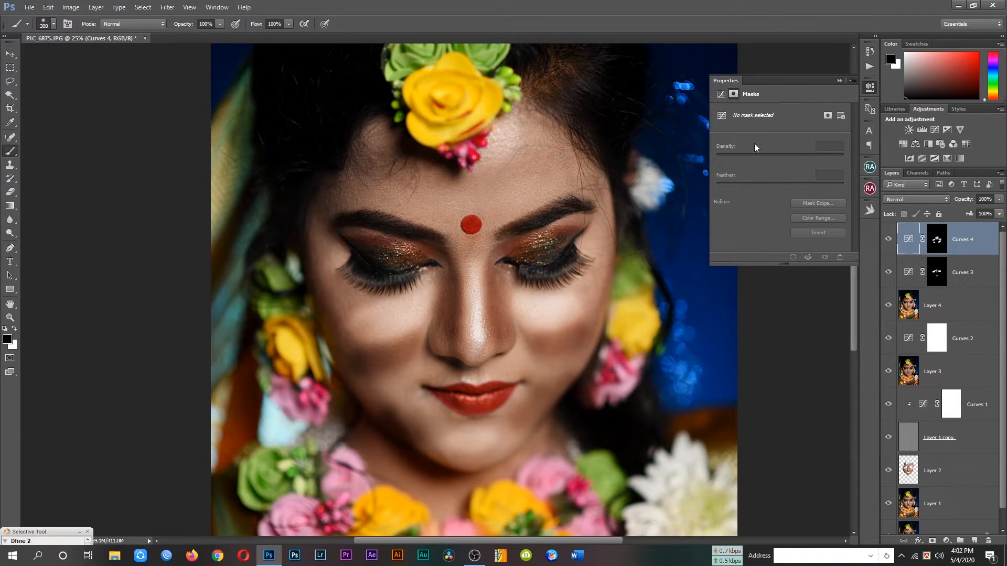
left_click(937, 243)
left_click_drag(717, 183, 803, 184)
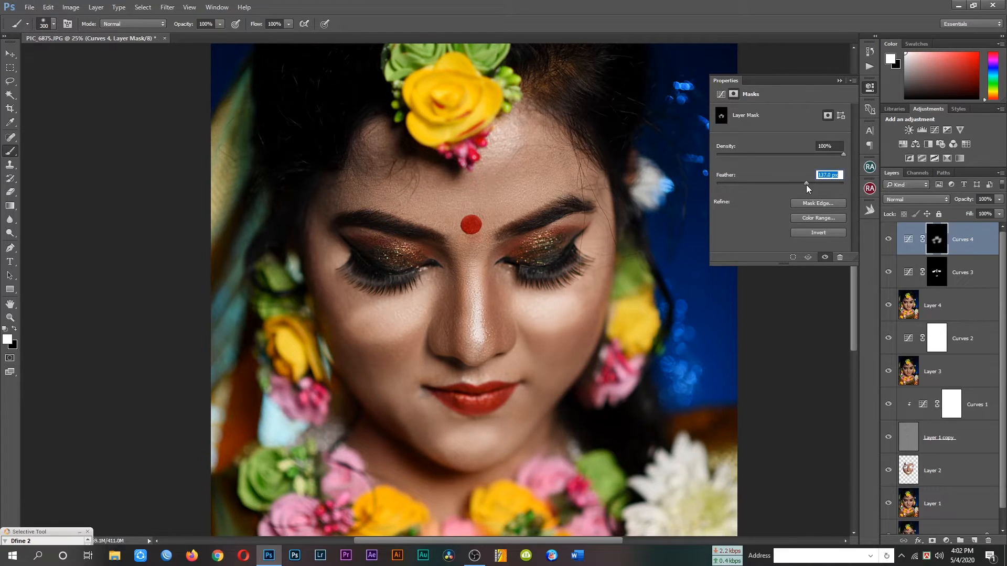
left_click_drag(803, 185, 804, 184)
left_click(839, 80)
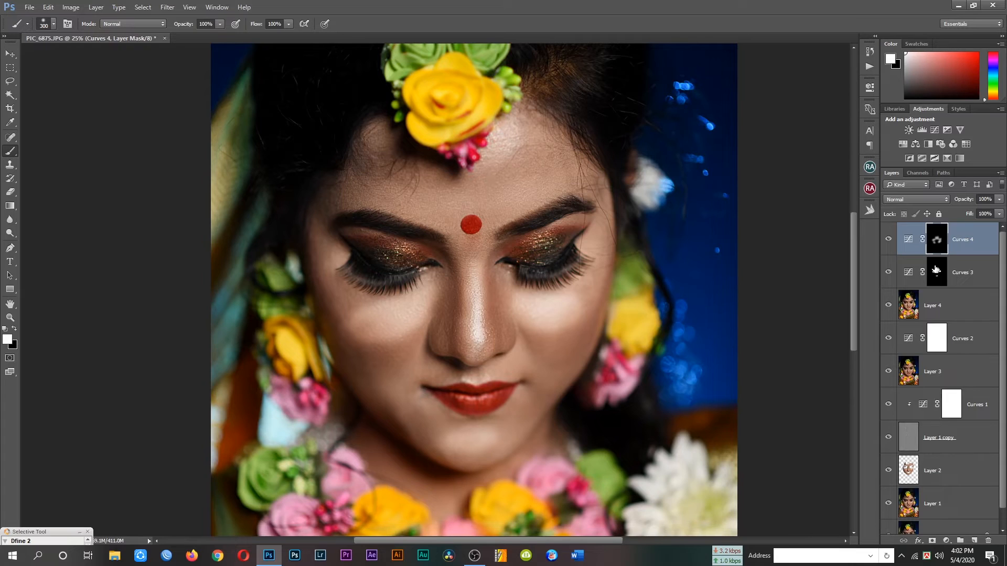
- Feather the Curves 3 layer mask by about 127 px to soften the painted highlights
left_click(913, 282)
left_click(908, 276)
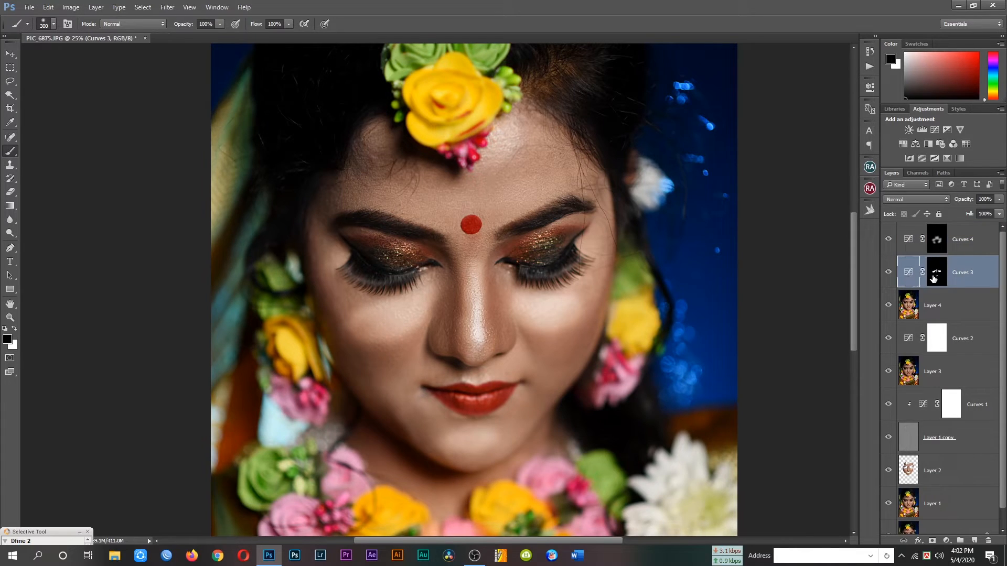
double_click(908, 275)
left_click(733, 94)
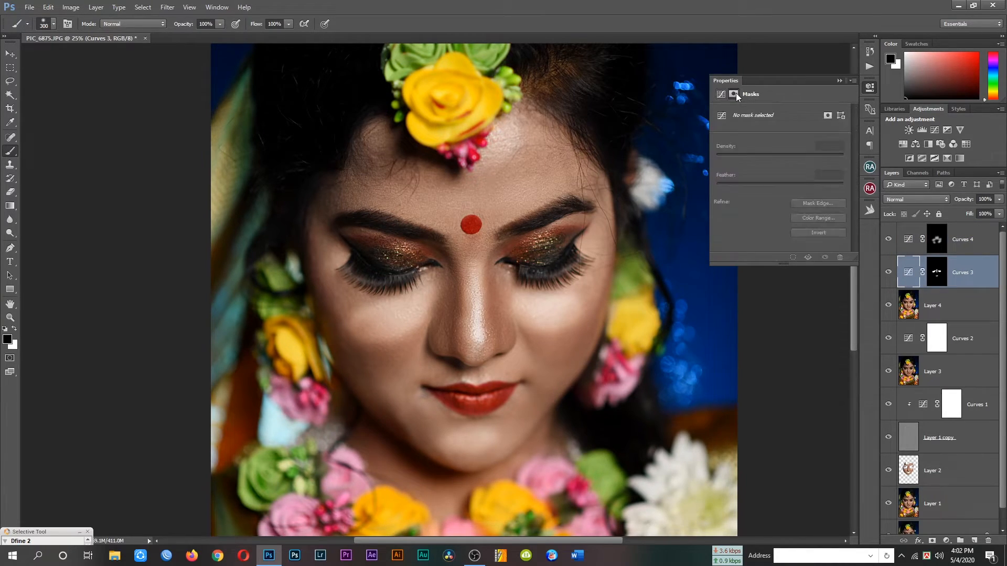
key("x")
left_click_drag(717, 184, 813, 187)
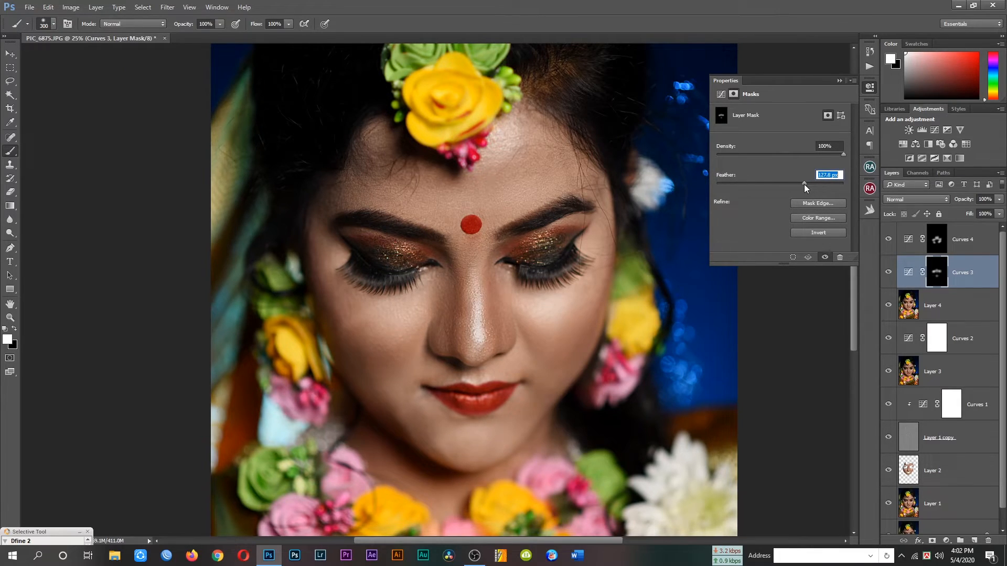
- Reduce the opacity of the Curves 3 and Curves 4 layers together to 68%
left_click(962, 239, "shift")
left_click(999, 200)
mouse_move(998, 212)
left_mouse_down()
mouse_move(971, 213)
mouse_move(982, 213)
left_mouse_up()
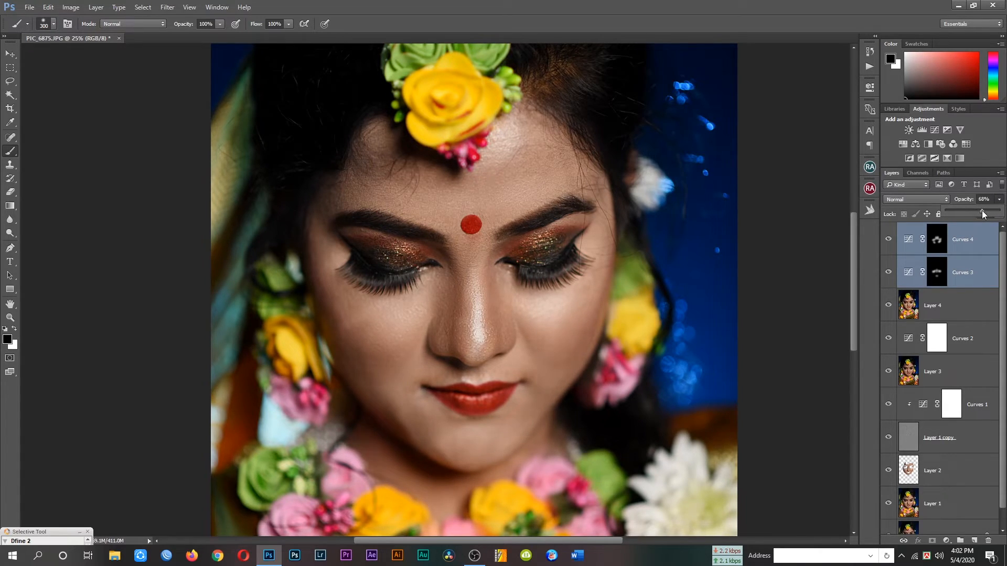
left_click(1000, 202)
- Stamp all visible layers into a new top layer and open it in the Camera Raw Filter
left_click(774, 219, "alt")
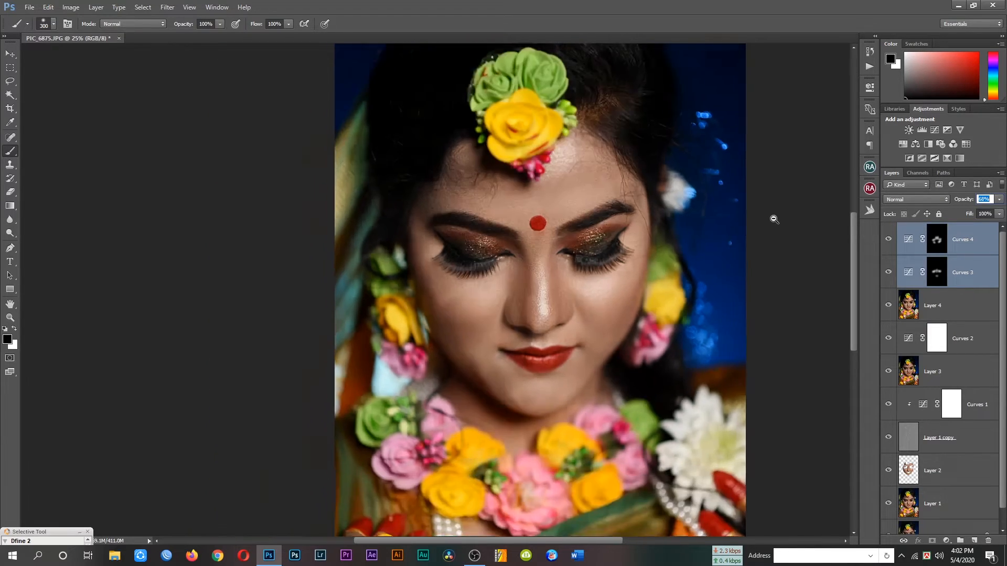
left_click(542, 276, "ctrl")
left_click_drag(529, 277, 624, 289)
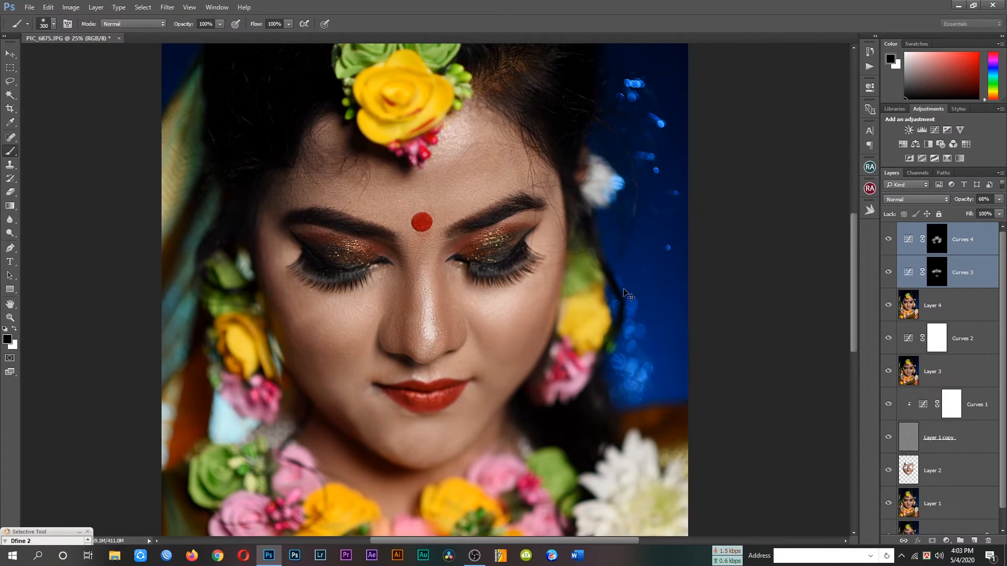
key("ctrl+shift+alt+e")
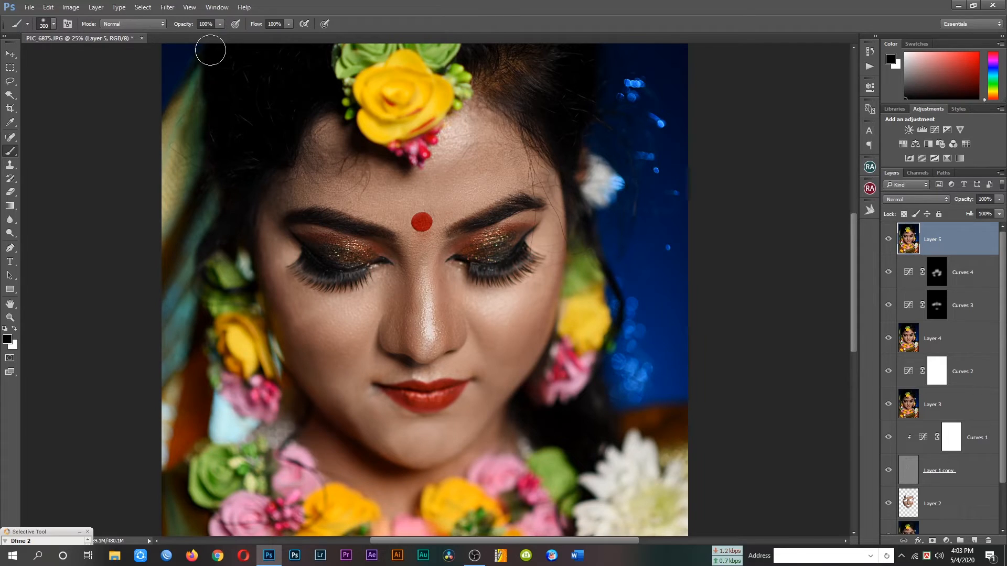
left_click(167, 7)
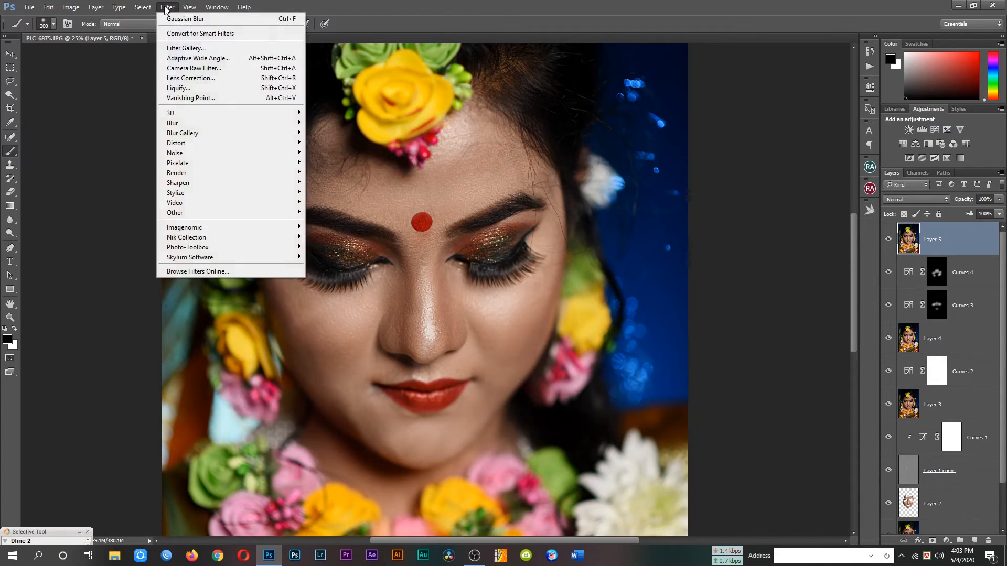
left_click(202, 69)
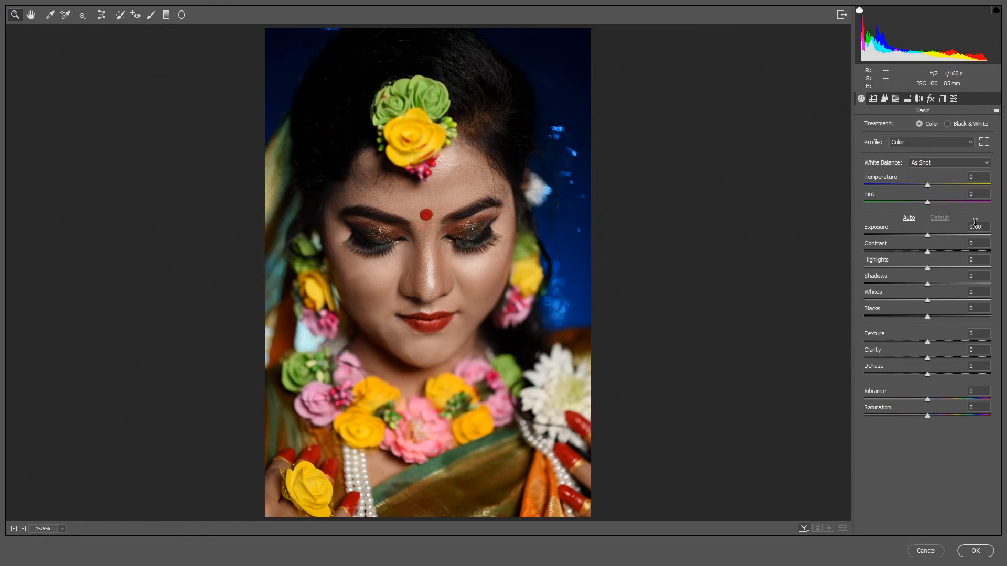
- Raise the vibrance slightly and shift the Reds hue to -22 in the HSL adjustments
left_click_drag(927, 400, 937, 401)
left_click(895, 98)
left_click_drag(927, 158, 914, 159)
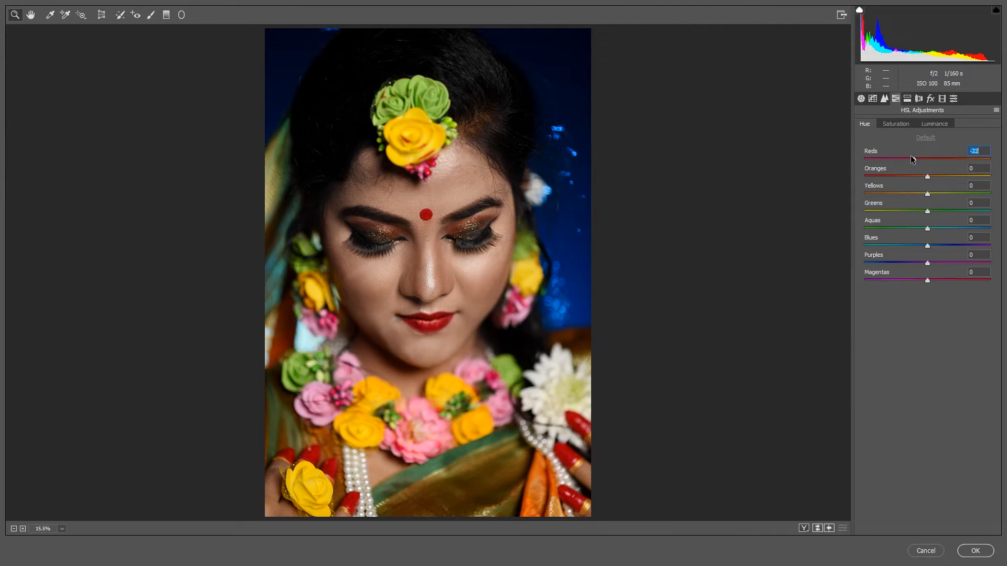
left_click(897, 124)
left_click(928, 160)
- Set temperature to -7, tint to -2, contrast to +9, texture to +18, dehaze to +14 and vibrance to +9, and apply the filter
left_click(942, 98)
left_click_drag(927, 216, 923, 187)
left_click(861, 98)
left_click_drag(927, 341, 936, 374)
left_click_drag(927, 252, 932, 251)
left_click_drag(934, 399, 932, 397)
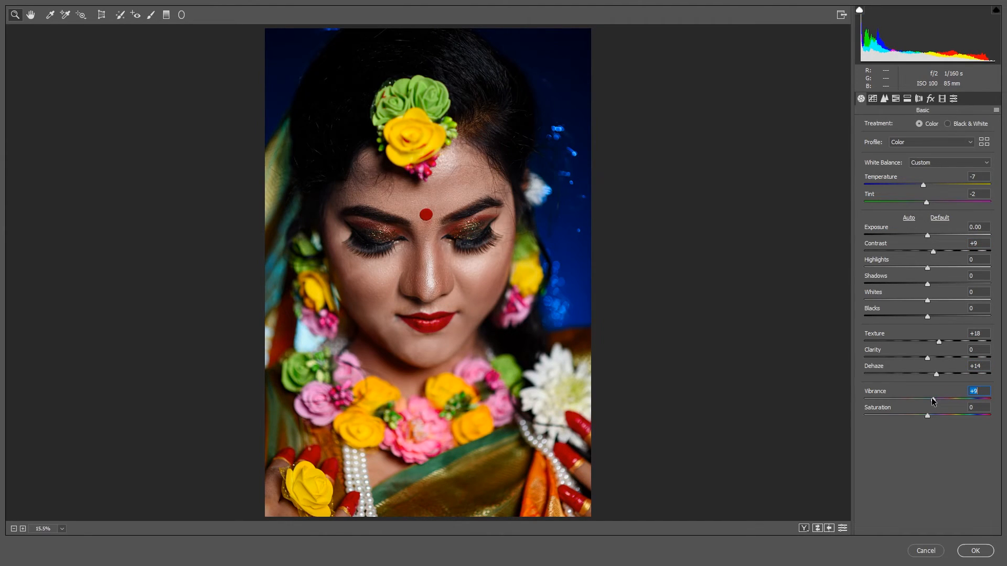
left_click(972, 558)
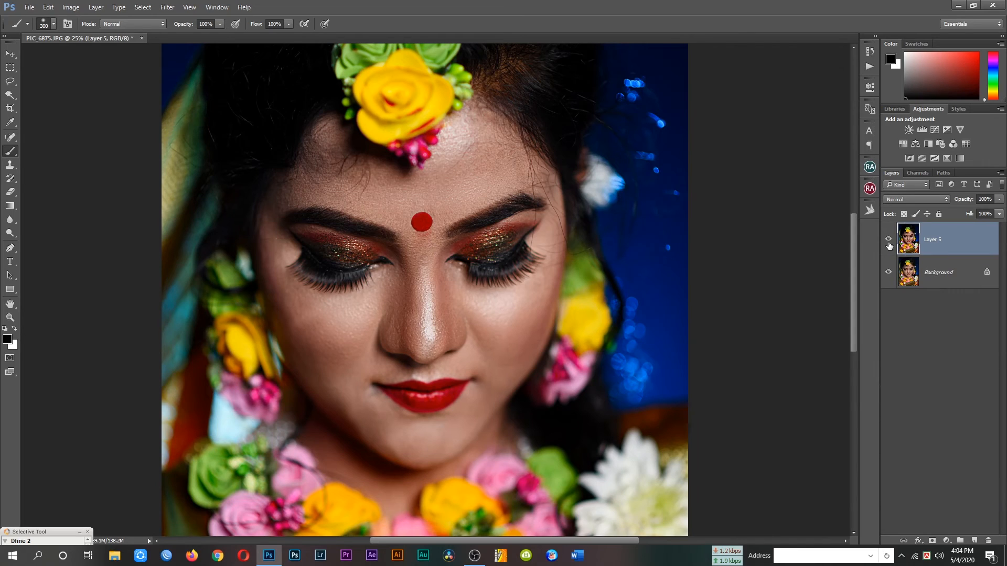
- Compare the face before and after retouching by hiding and showing Layer 5 at 50% zoom
left_click(888, 240)
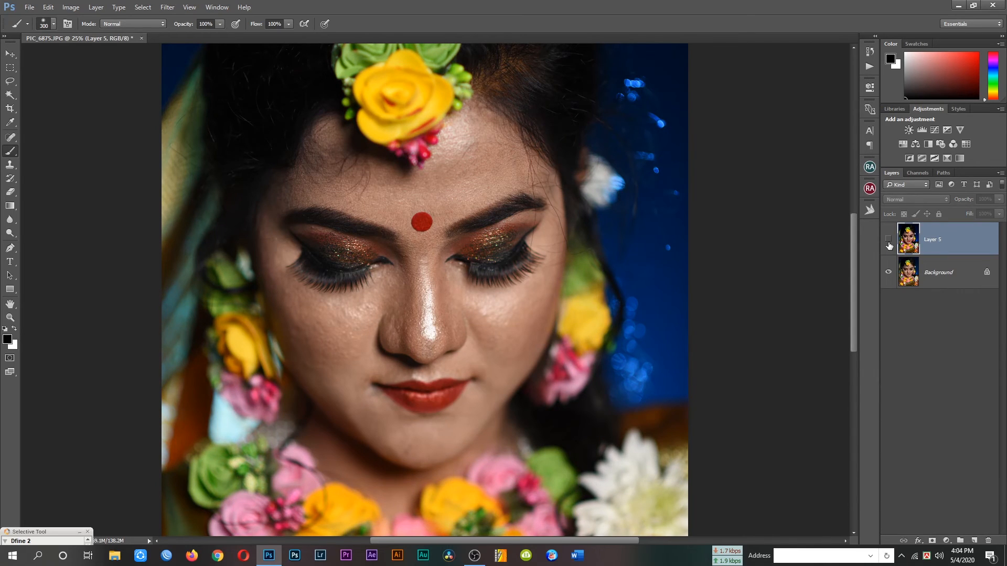
scroll(389, 358, "up", 2)
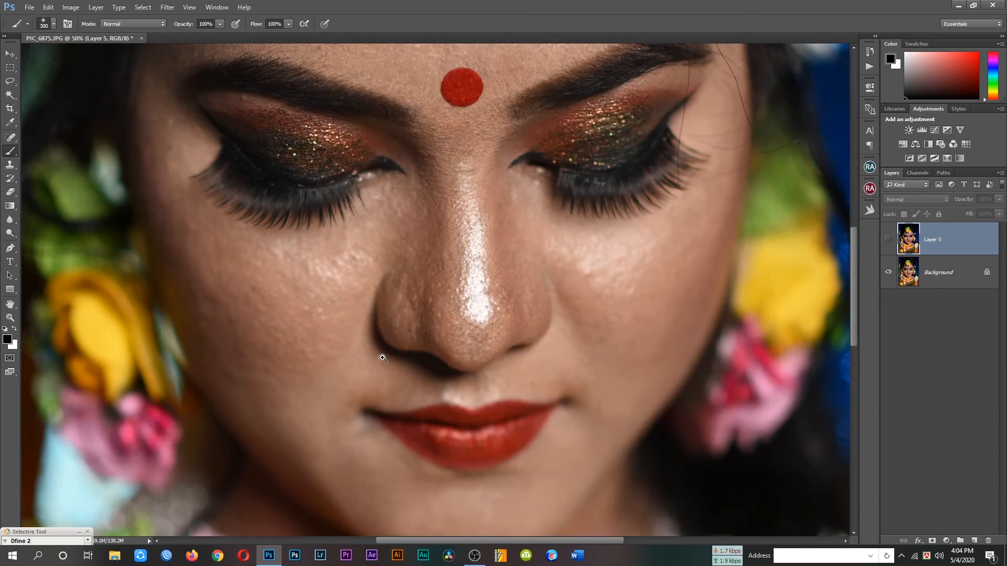
left_click(890, 240)
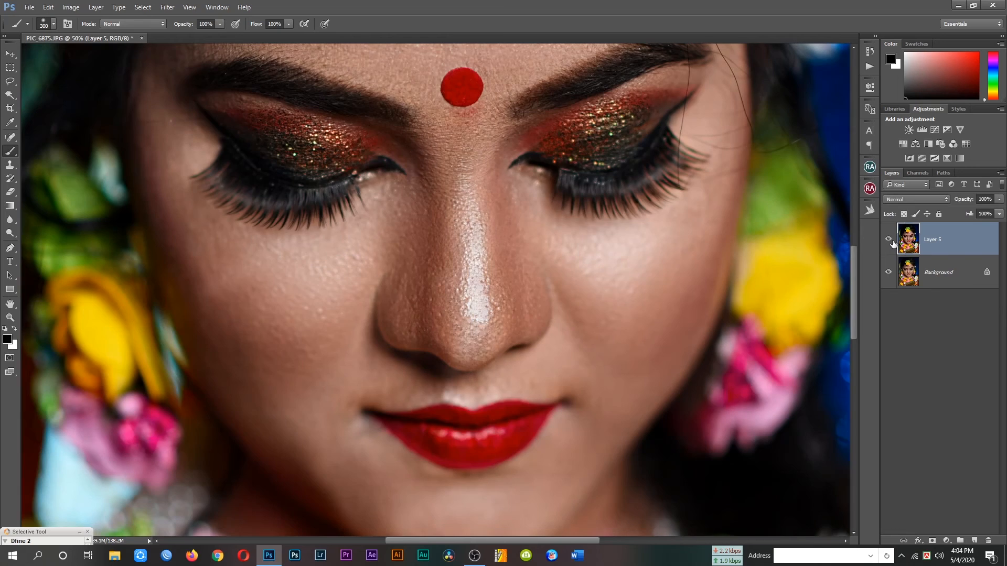
left_click(891, 240)
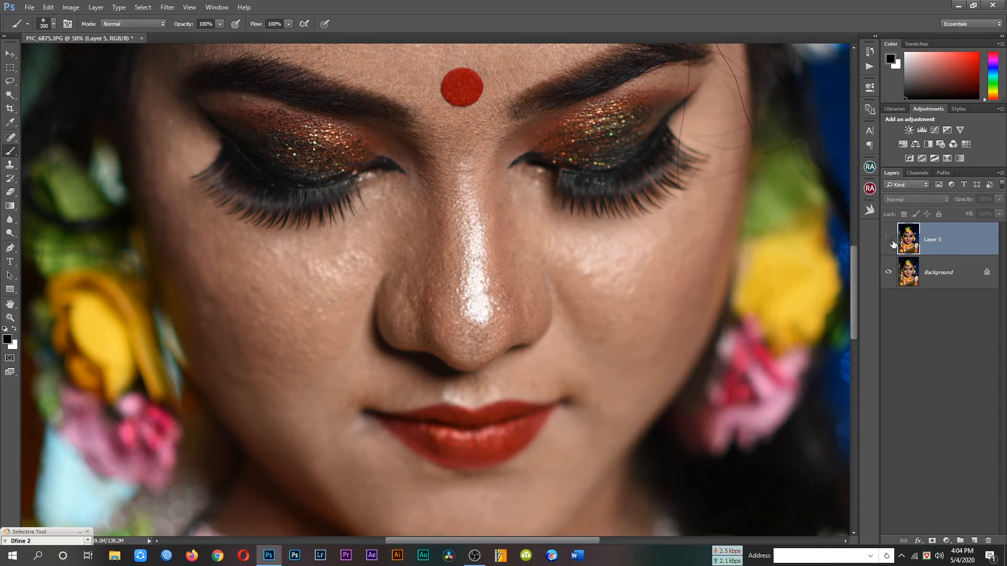
left_click(890, 240)
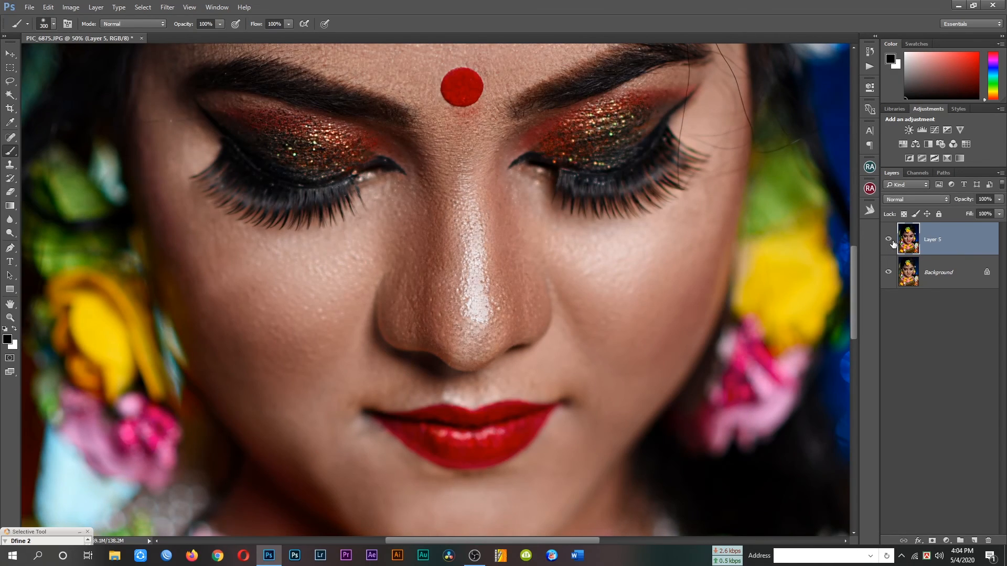